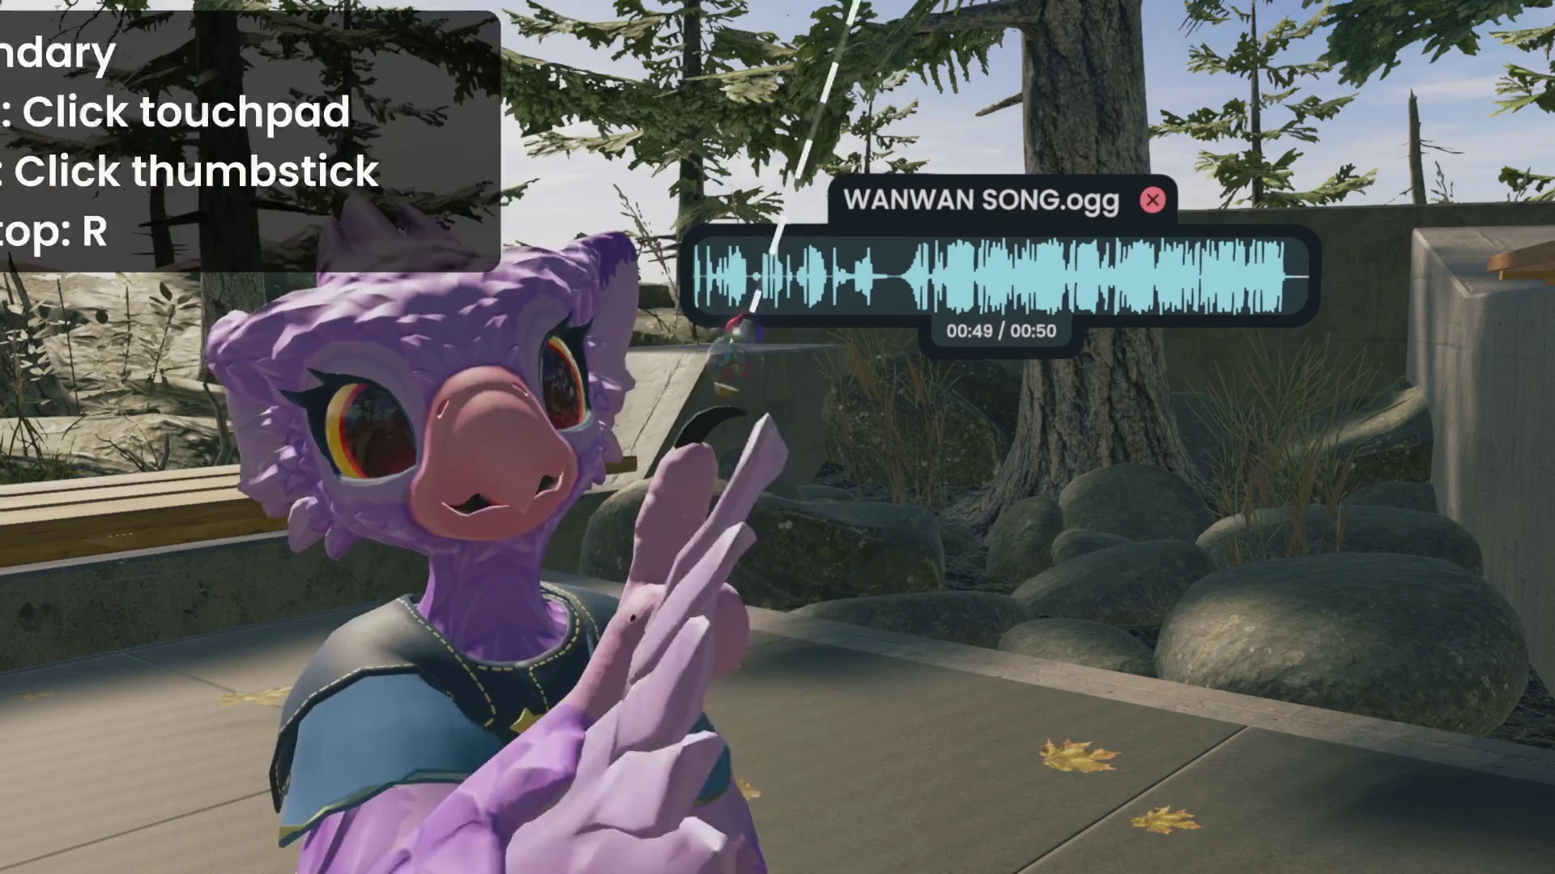
# Inspect the WANWAN SONG.ogg player from its root and select the Audio output slot to find its AudioClipPlayer component
pyautogui.moveTo(967, 283)
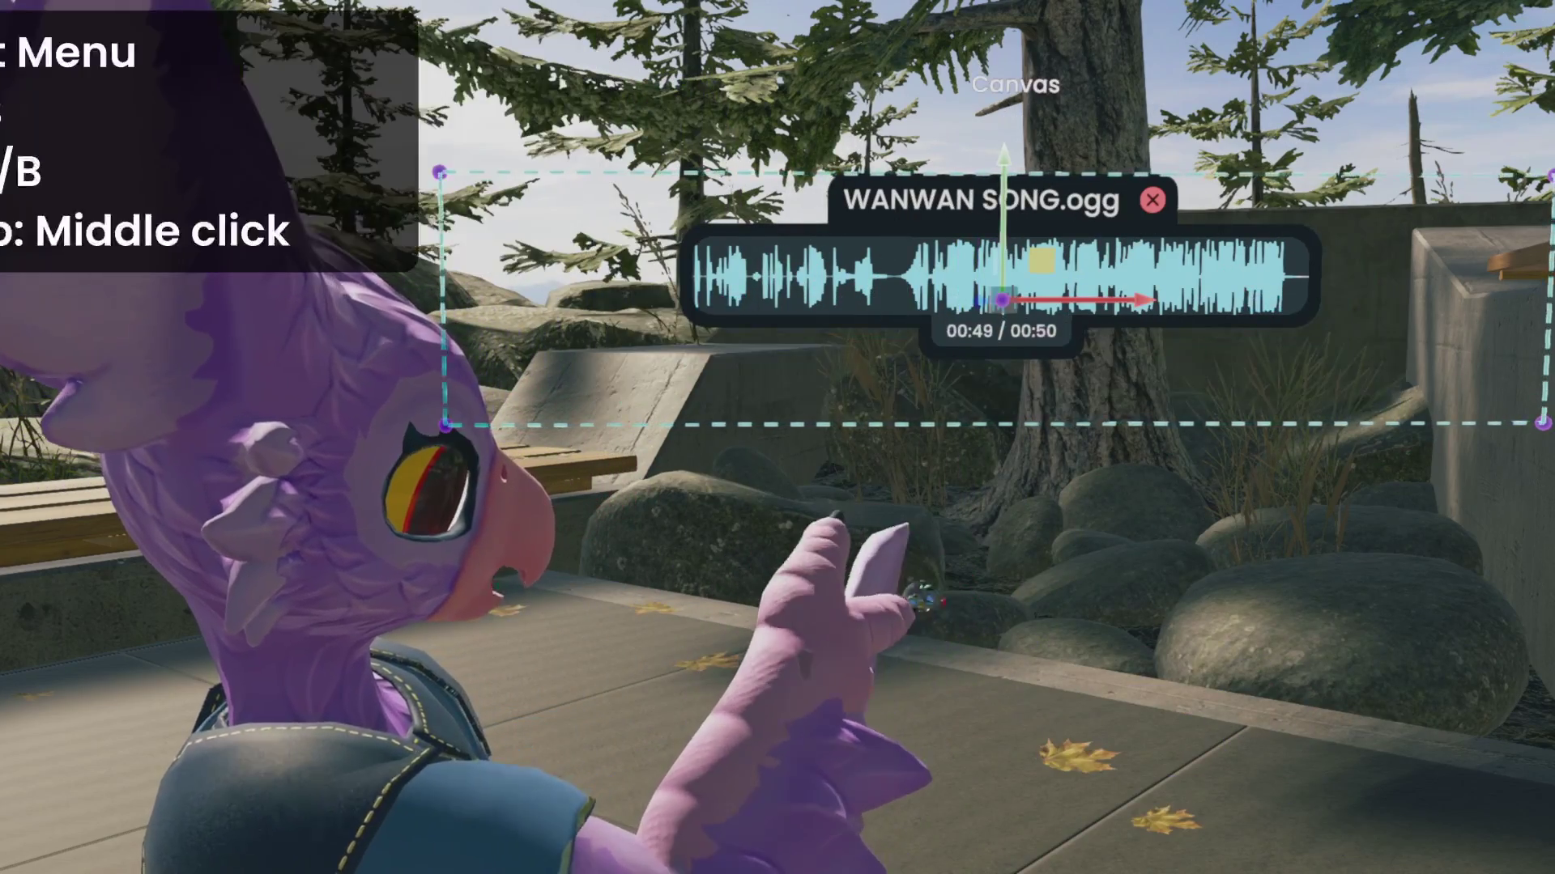
pyautogui.middleClick(1006, 715)
pyautogui.click(1067, 692)
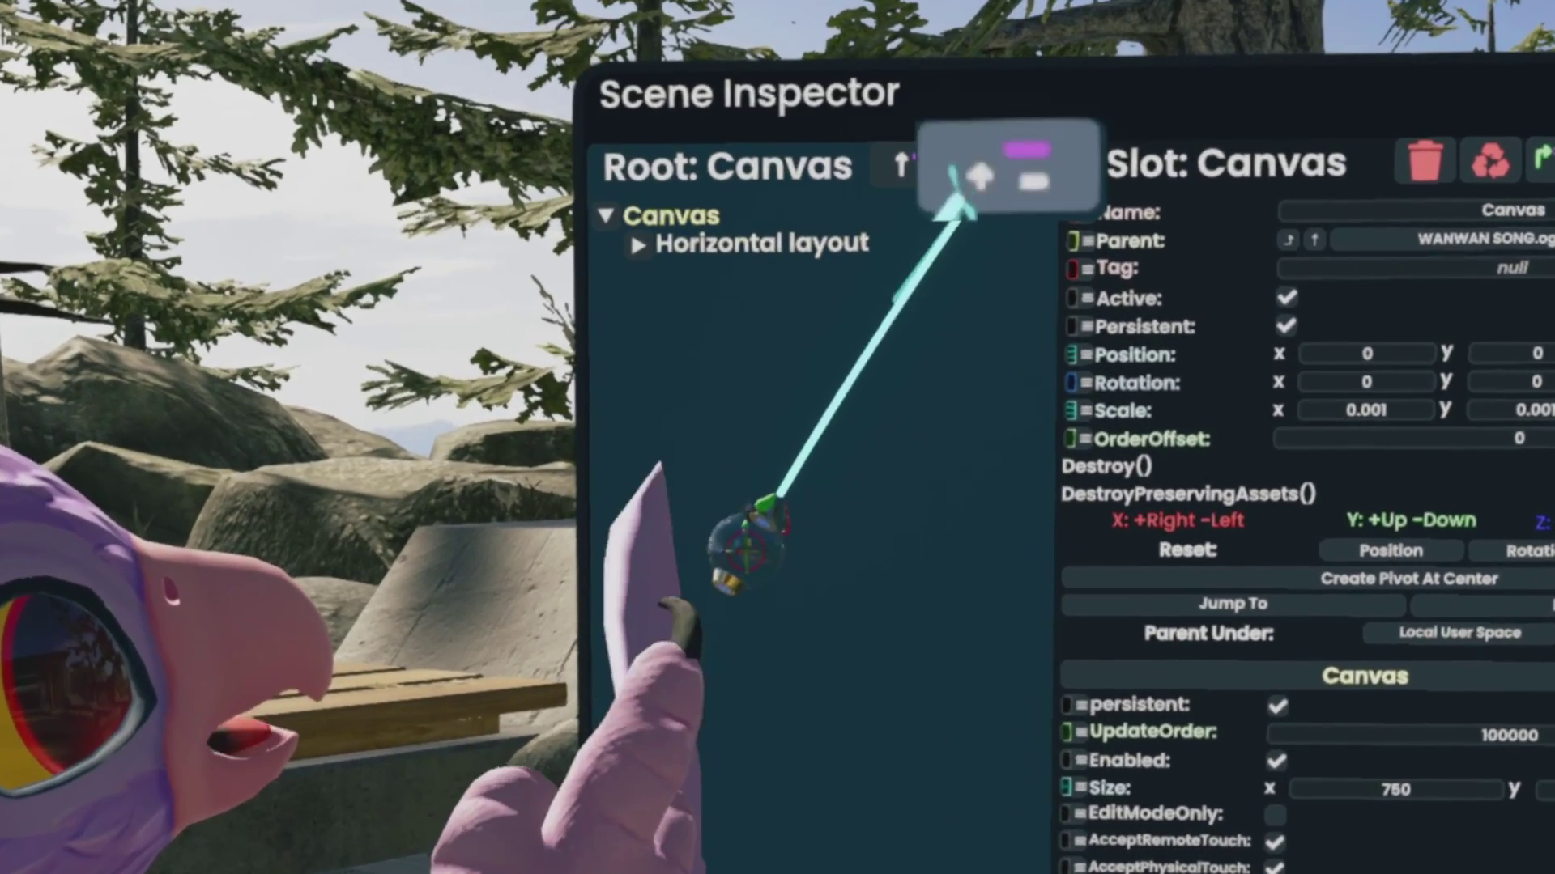
pyautogui.click(1005, 176)
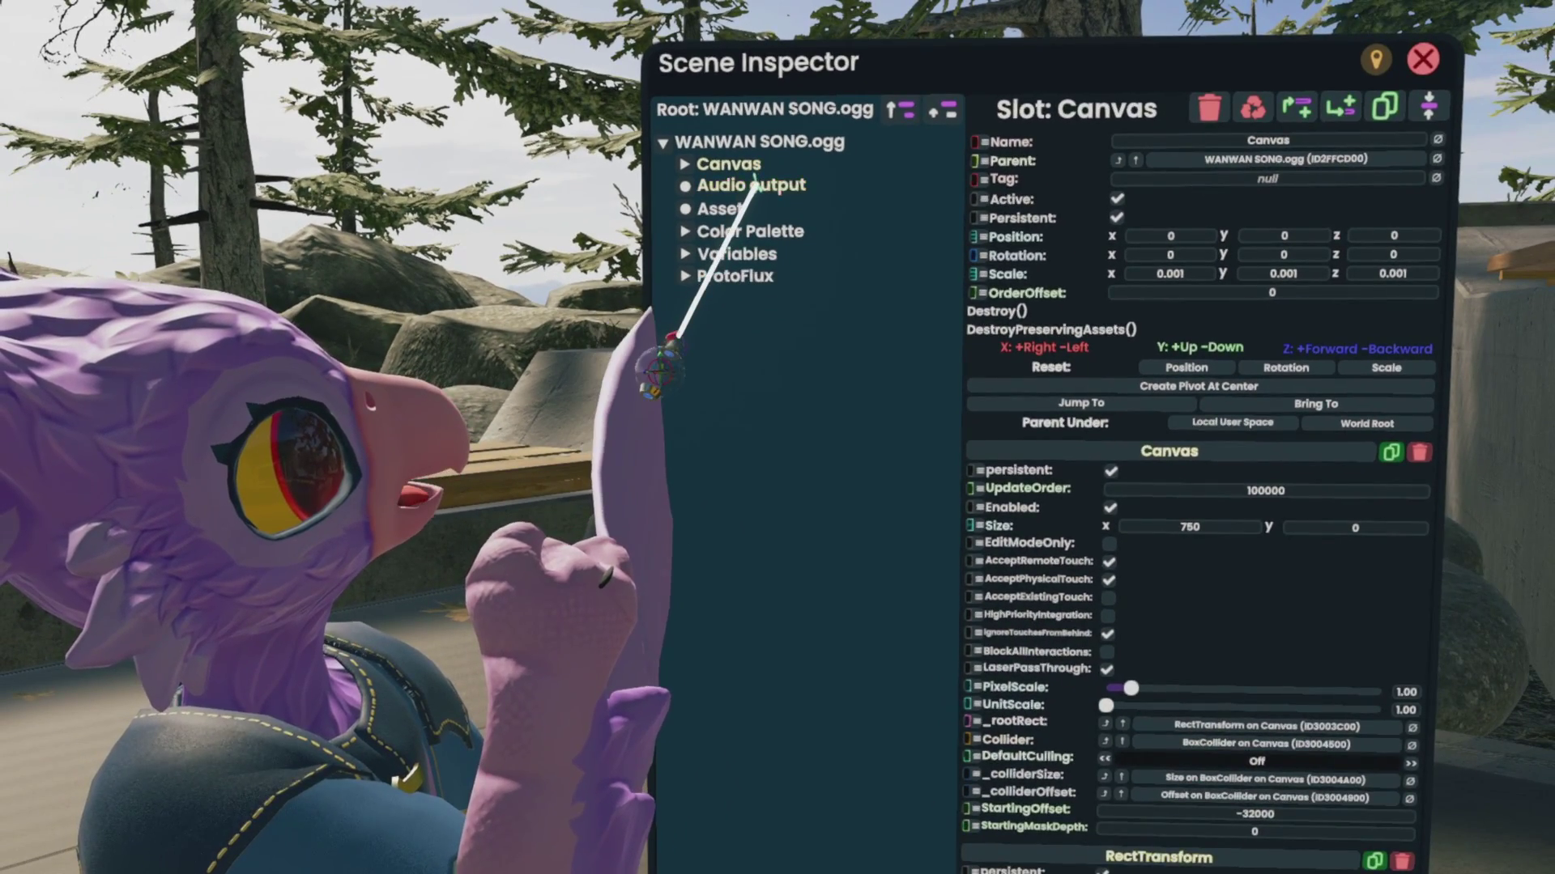
pyautogui.click(753, 184)
pyautogui.scroll(-10, 1172, 706)
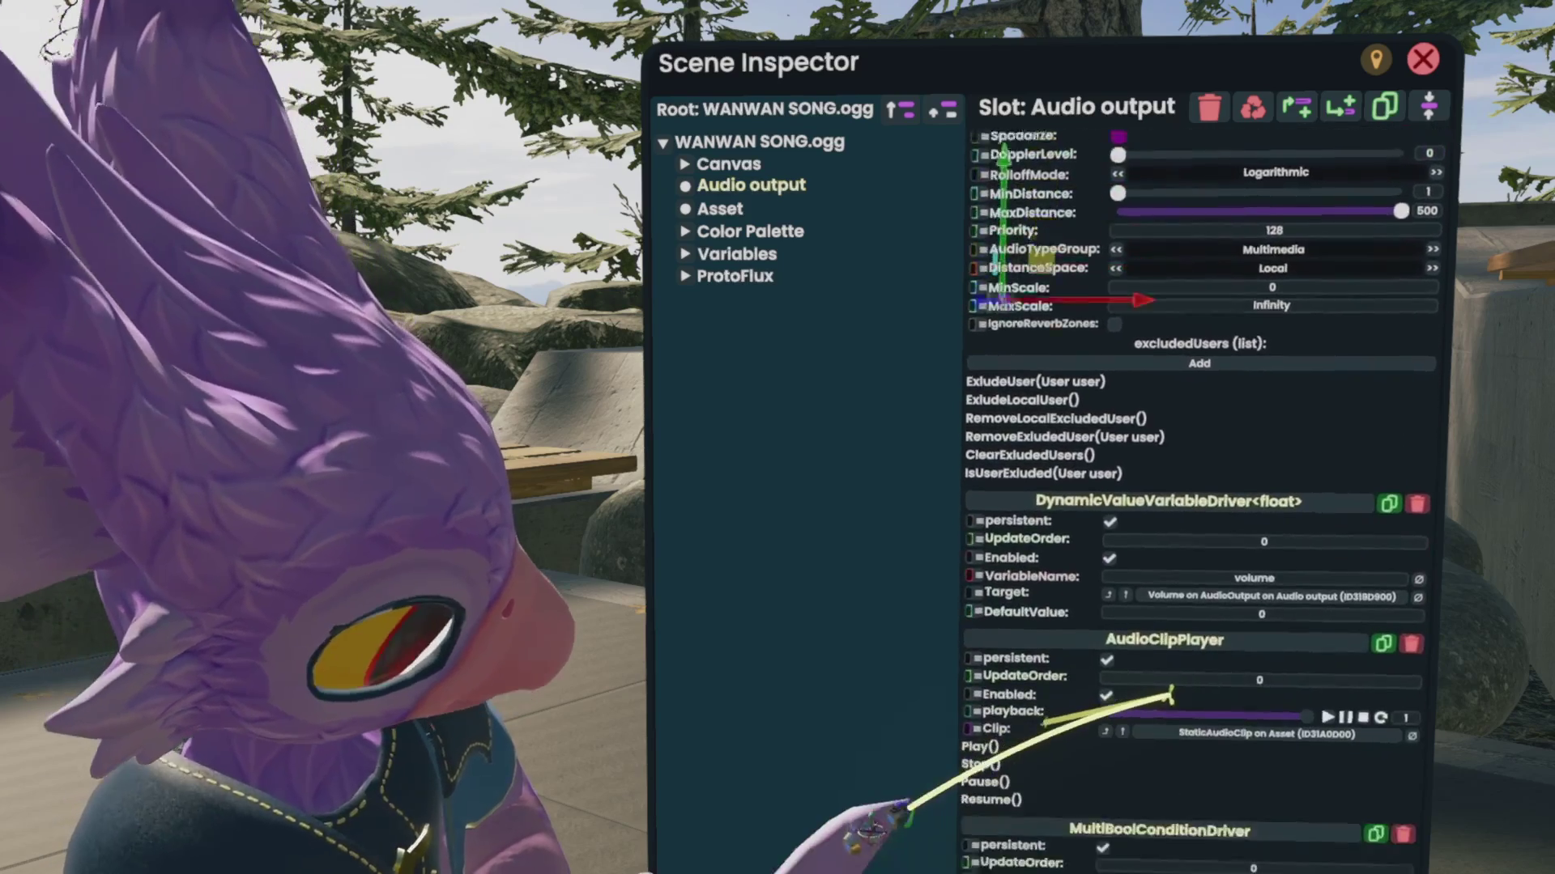
pyautogui.scroll(-2, 1172, 706)
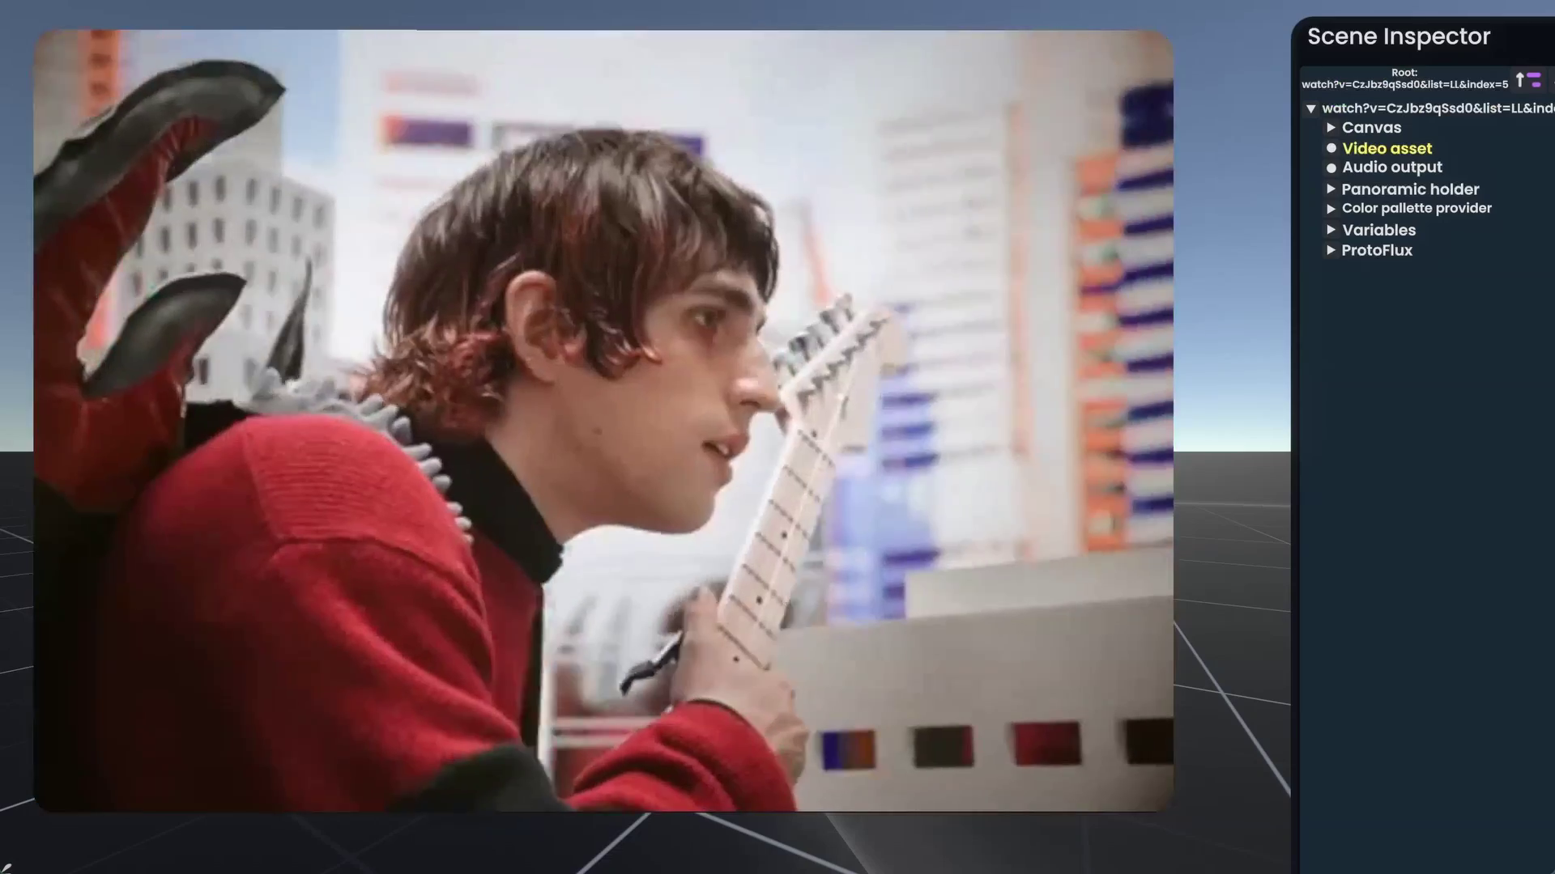
# Select the Video asset slot in the video player's hierarchy
pyautogui.moveTo(416, 410)
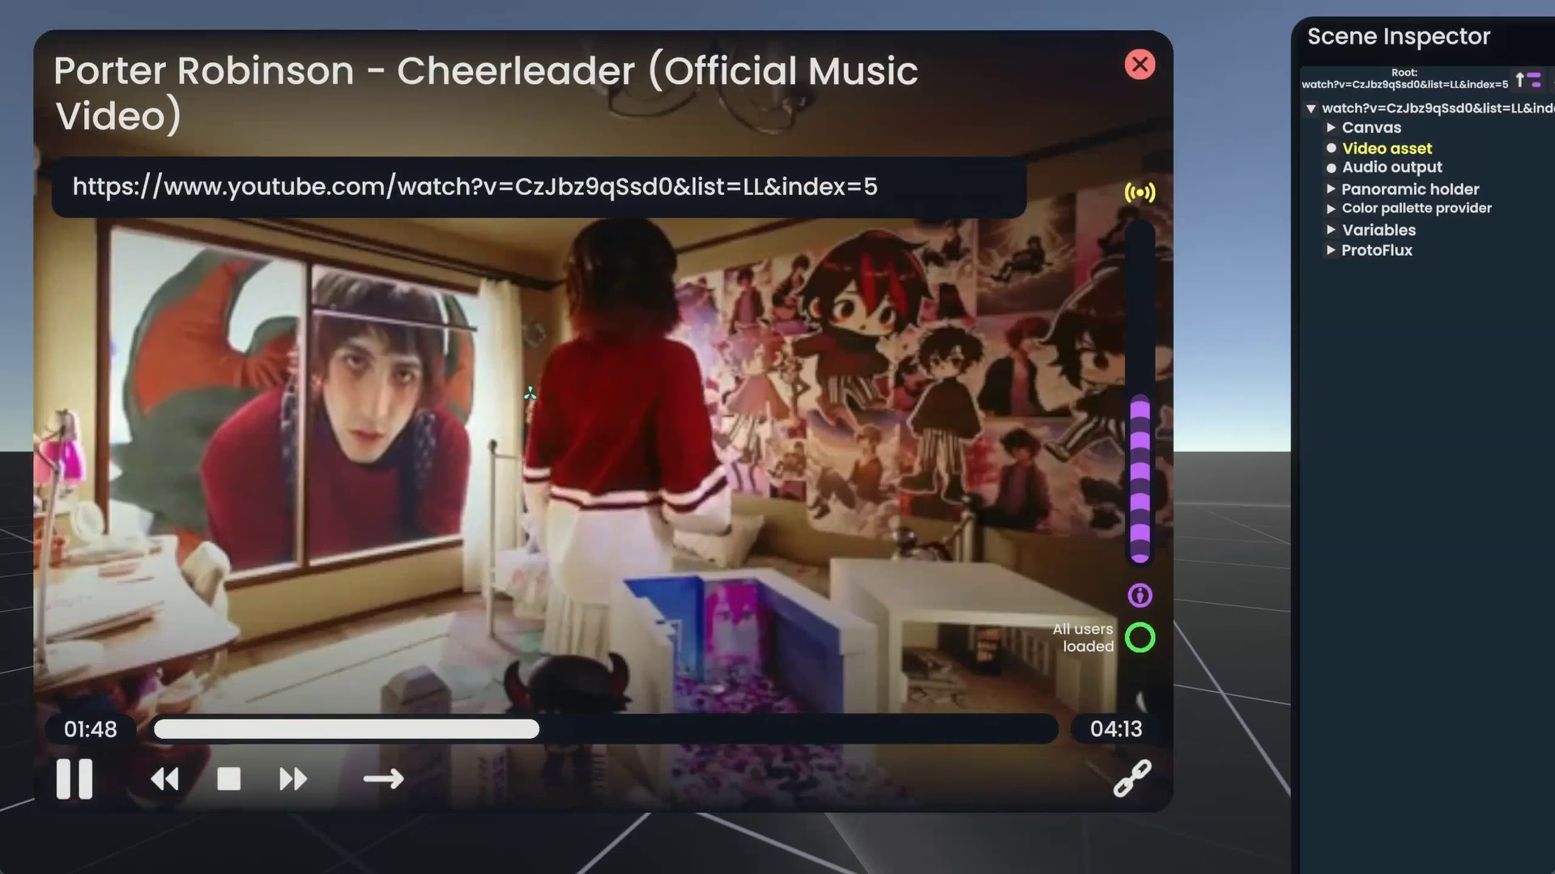
pyautogui.click(1386, 148)
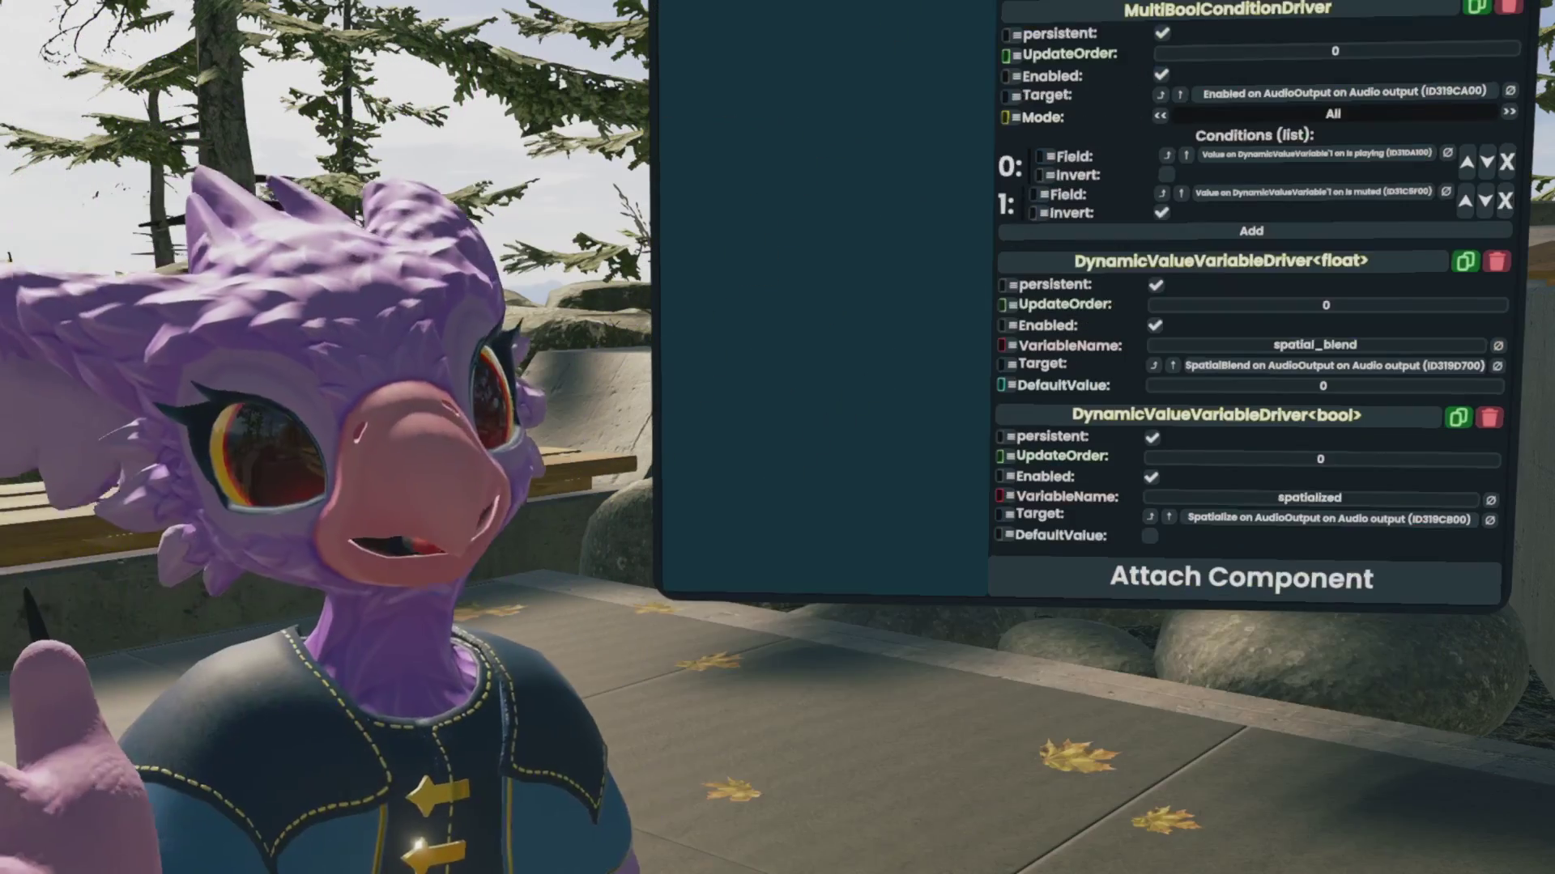
# Attach a VolumeMeter component from the Media / Utility category to the song's Audio output slot
pyautogui.click(1183, 583)
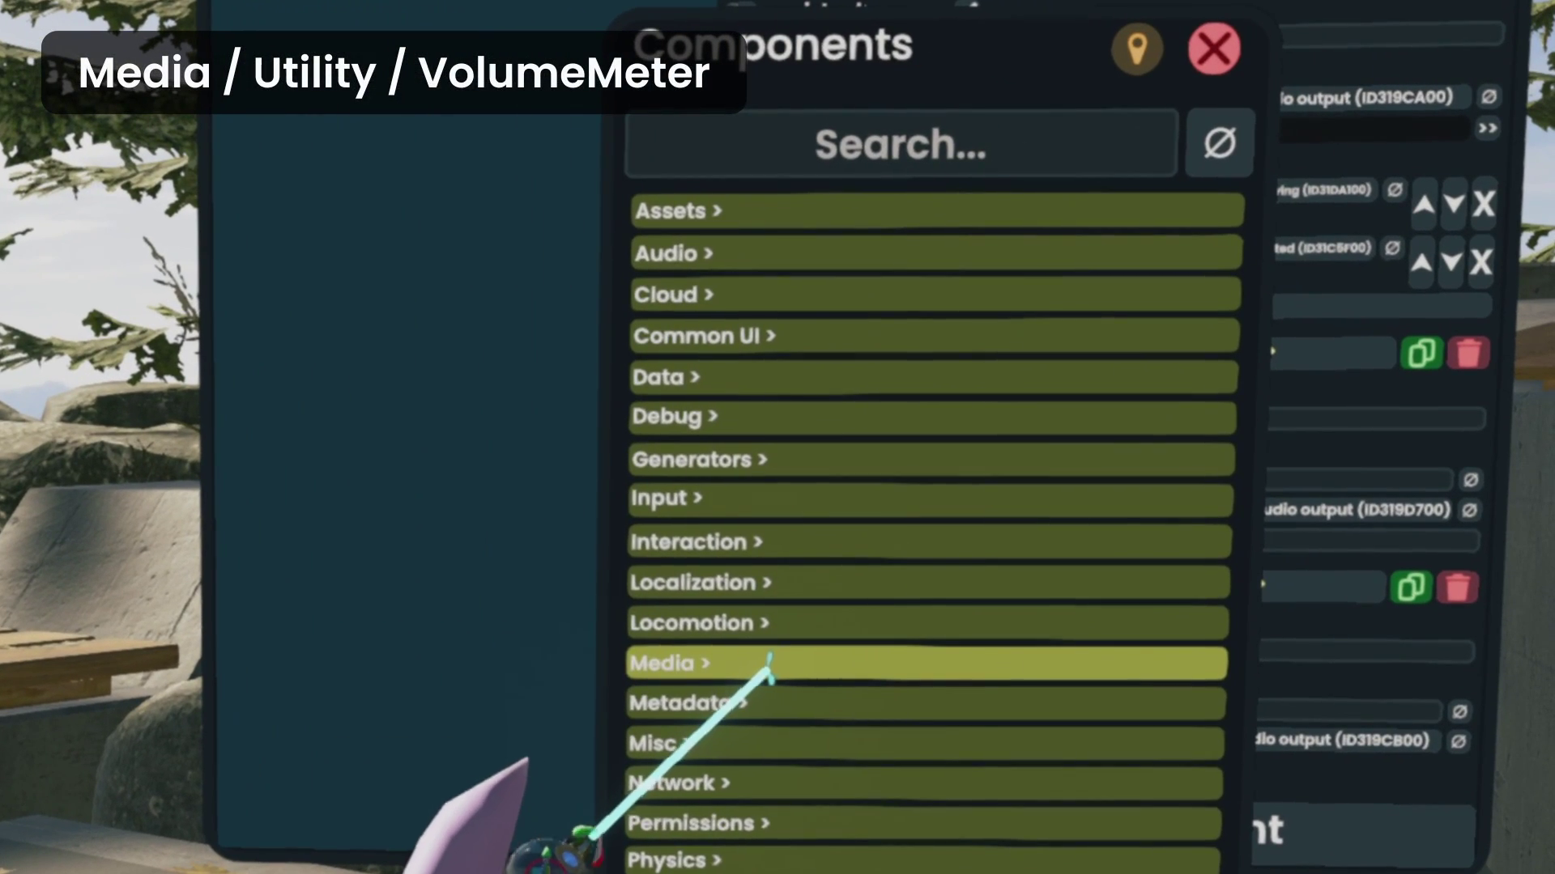
pyautogui.click(1117, 620)
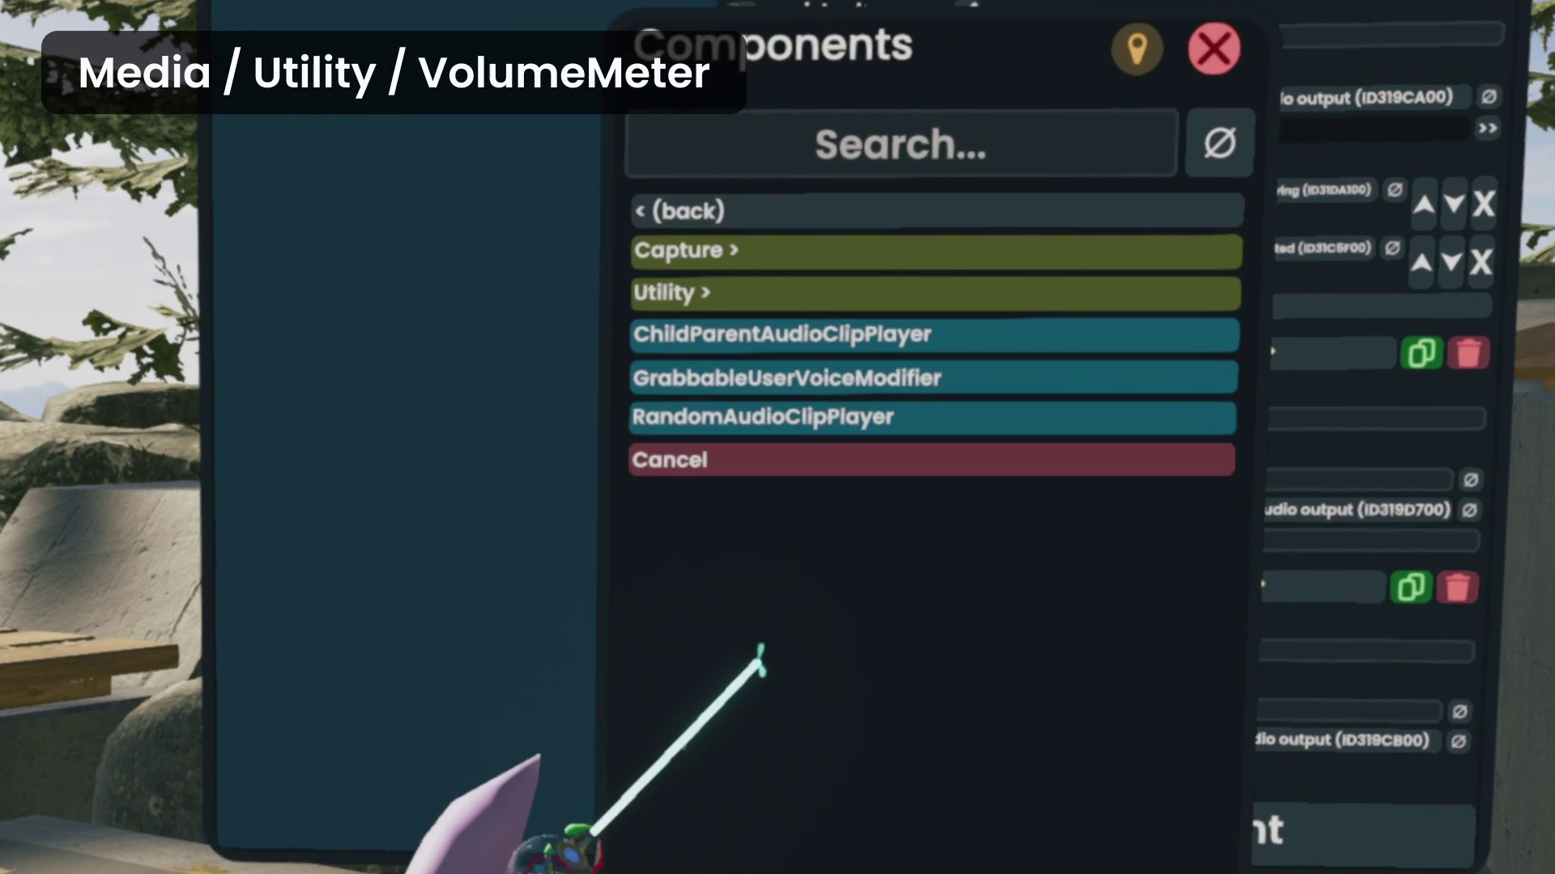
pyautogui.click(726, 295)
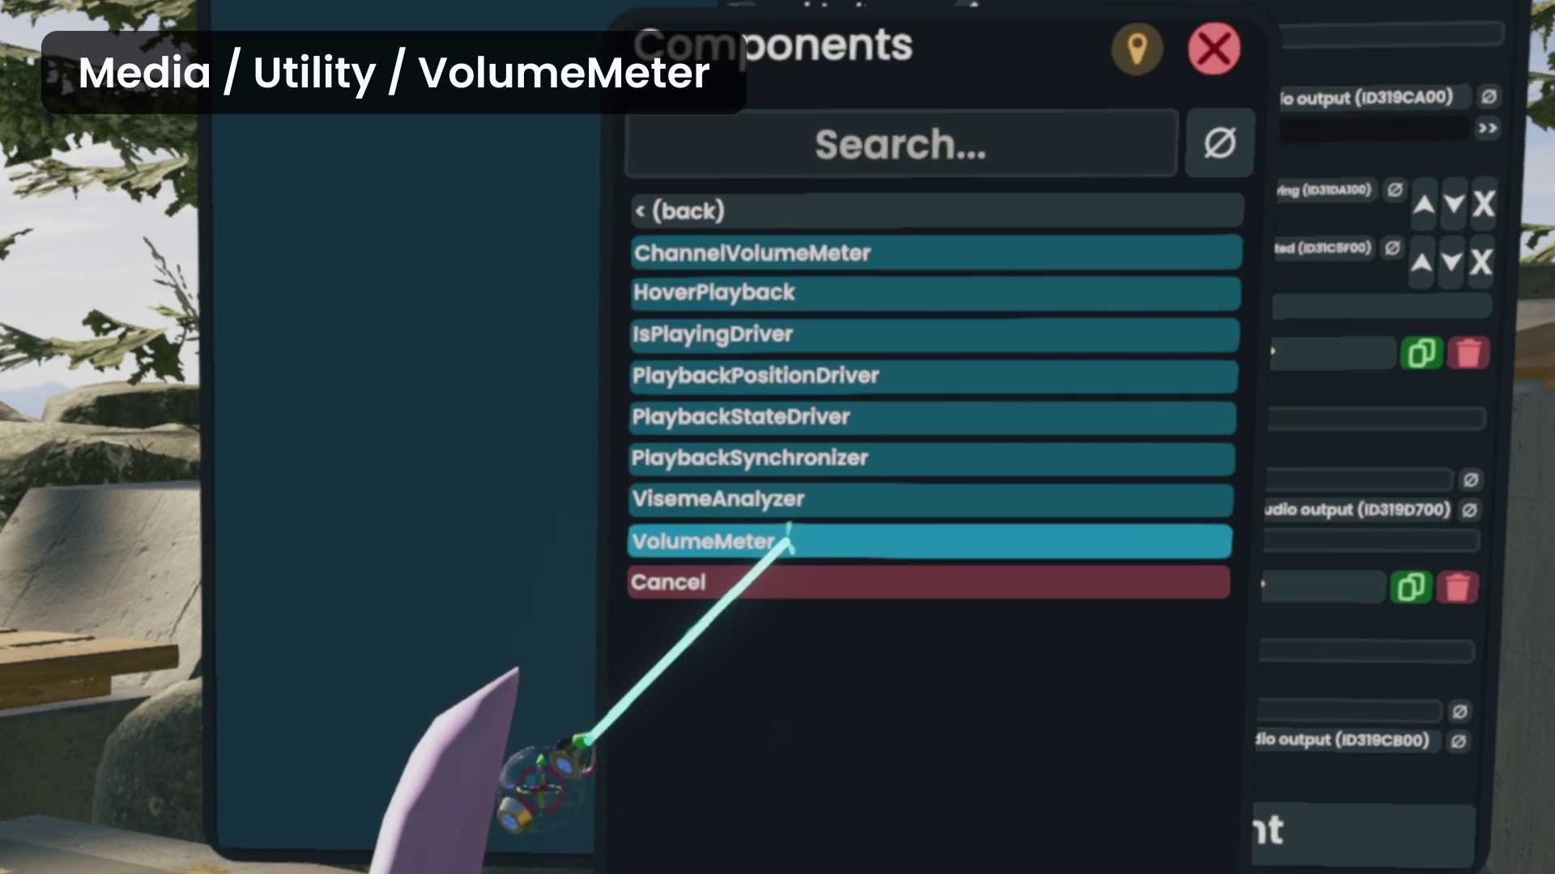
pyautogui.click(790, 544)
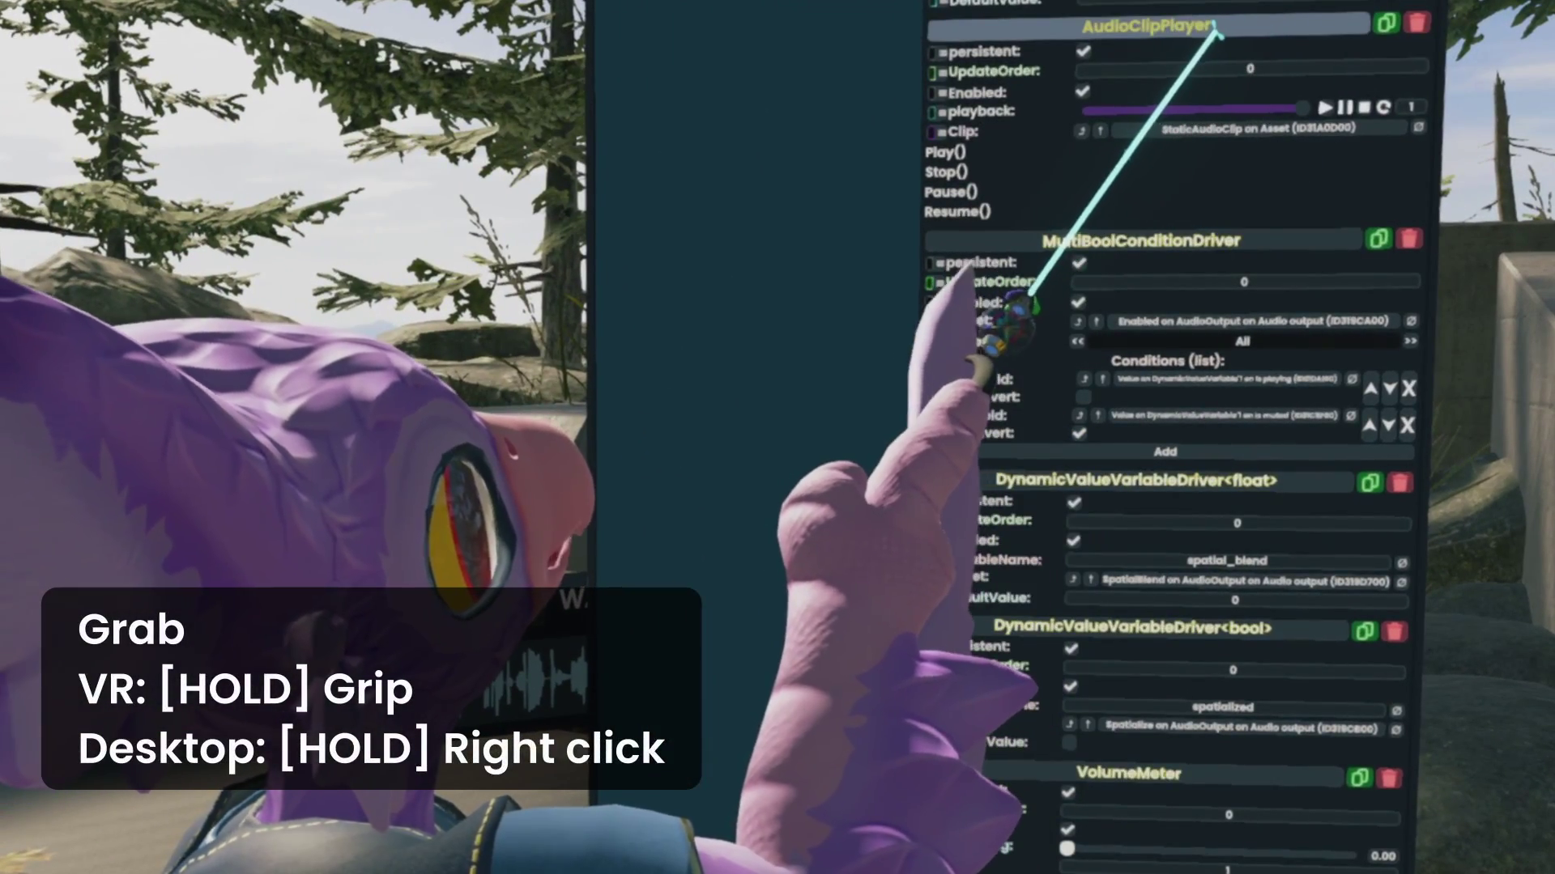
# Assign the AudioClipPlayer as the VolumeMeter's Source and start playing the song
pyautogui.moveTo(1198, 27); pyautogui.dragTo(1204, 74, button='right')
pyautogui.moveTo(1069, 260); pyautogui.dragTo(1077, 749, button='right')
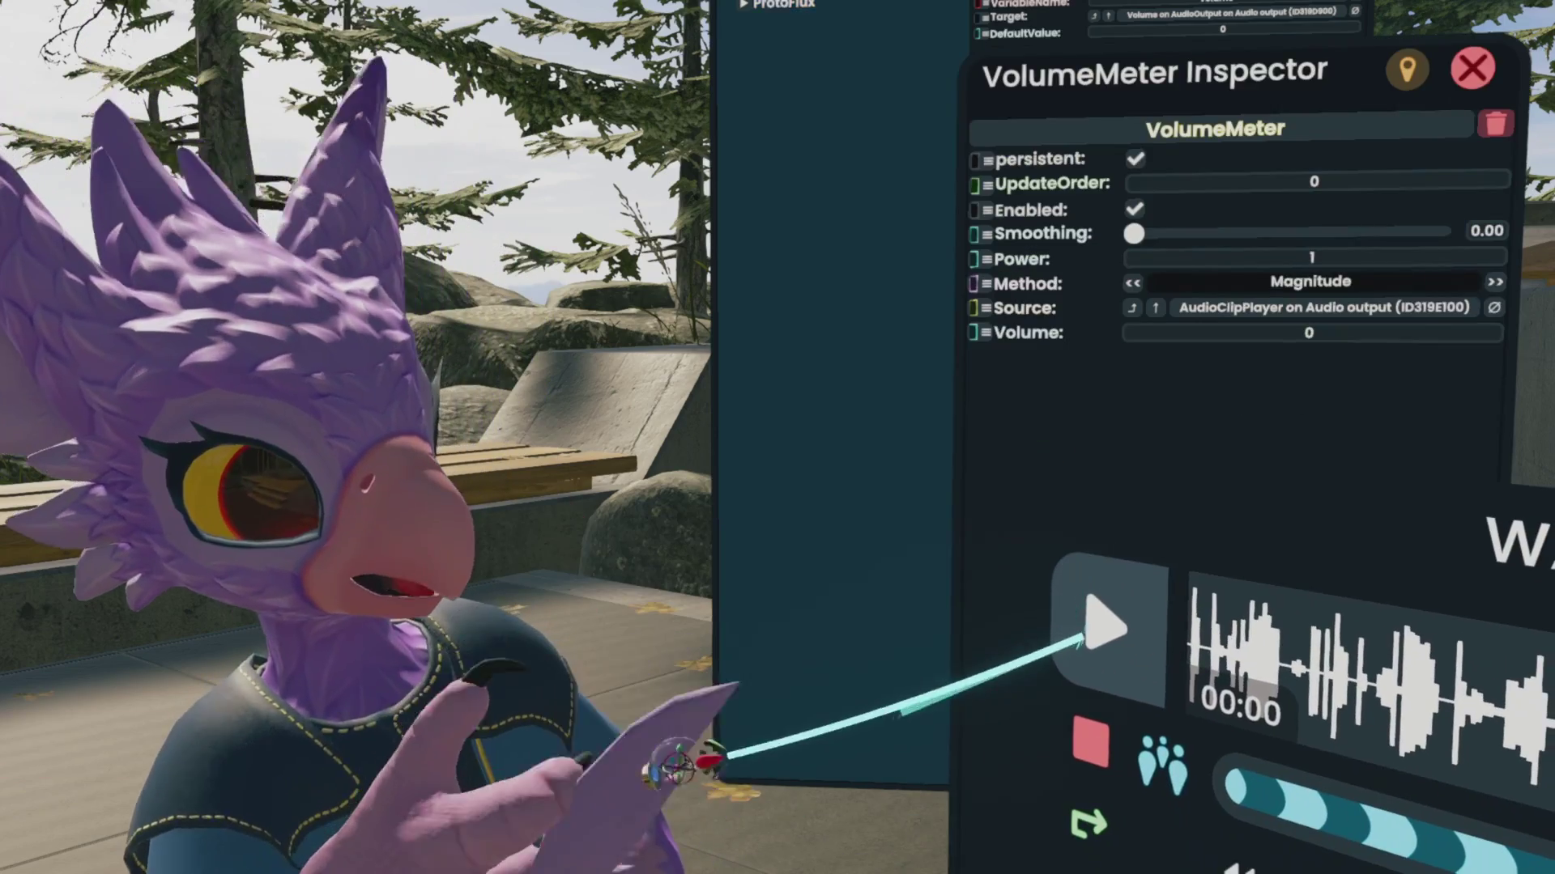
pyautogui.click(1105, 630)
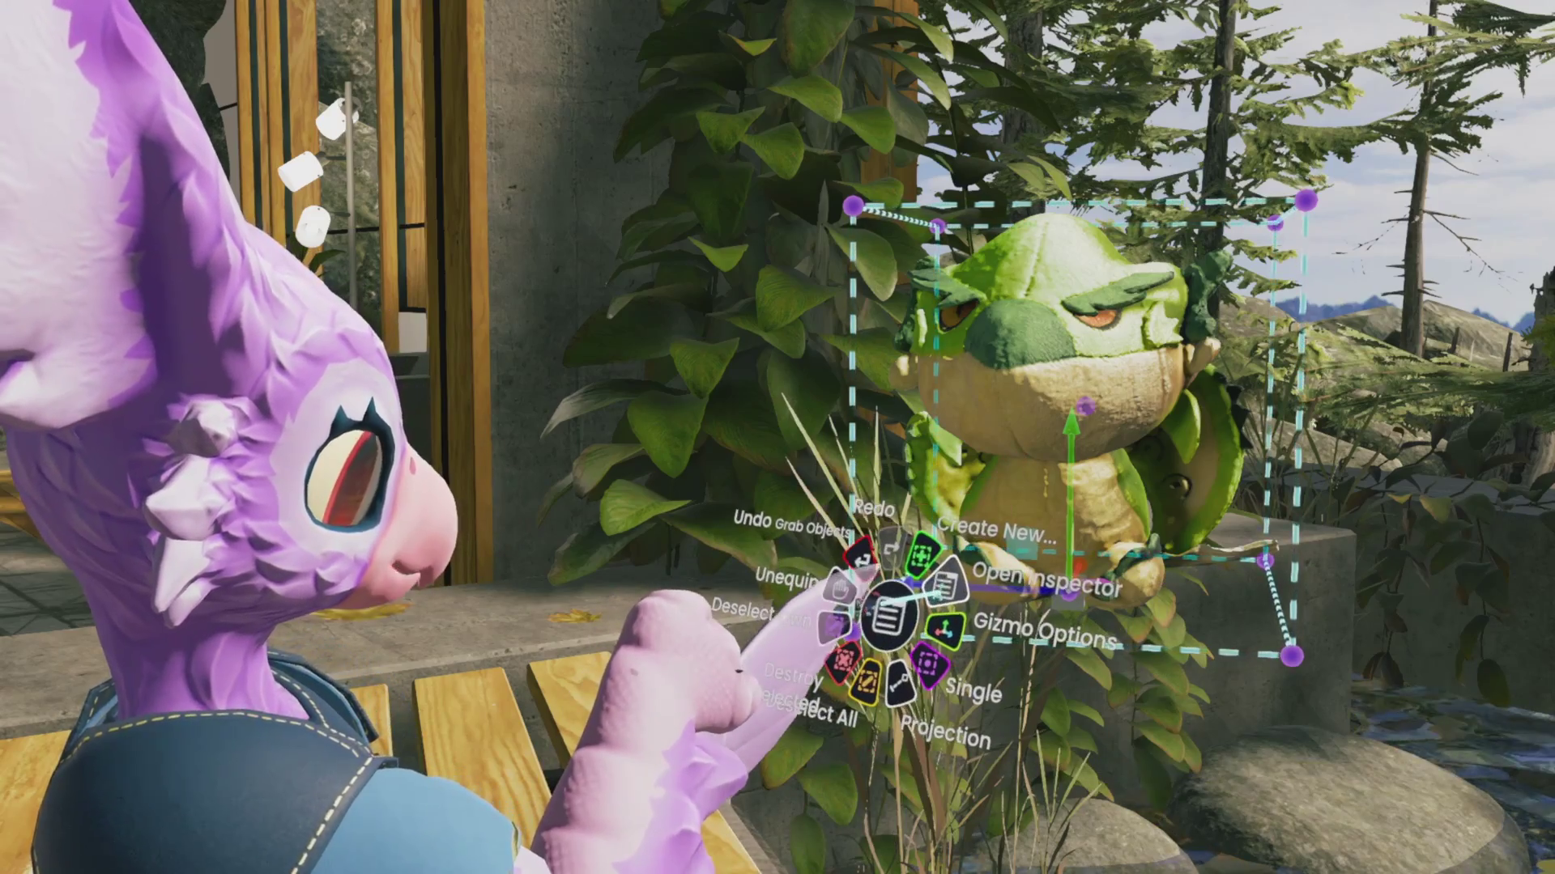
# Inspect the green dragon plush's mesh and open the PBS_Metallic material used by its MeshRenderer
pyautogui.click(941, 583)
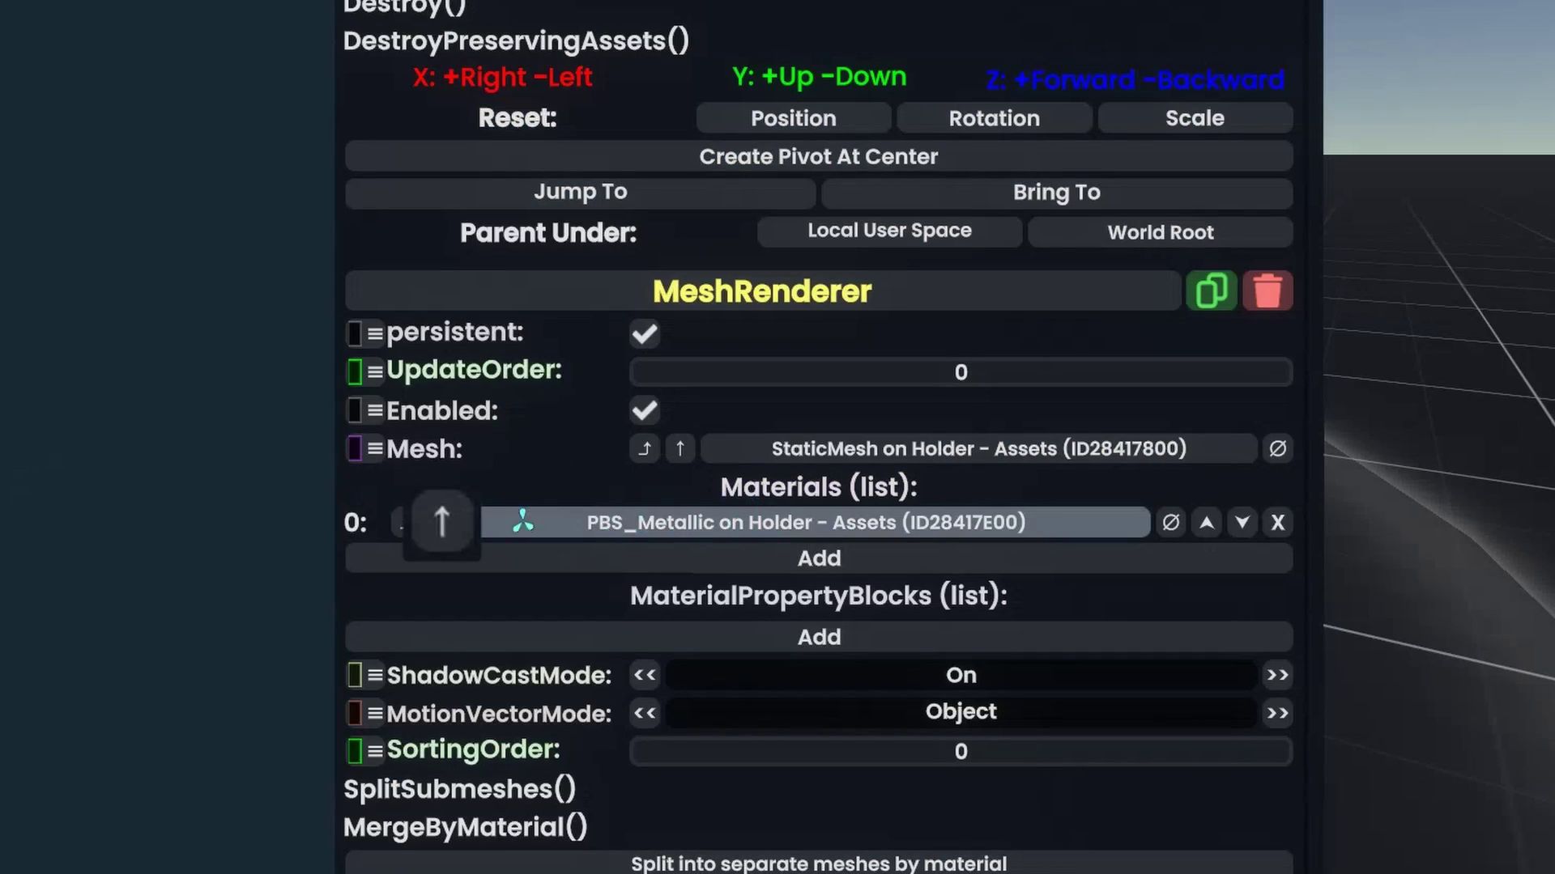
pyautogui.click(439, 518)
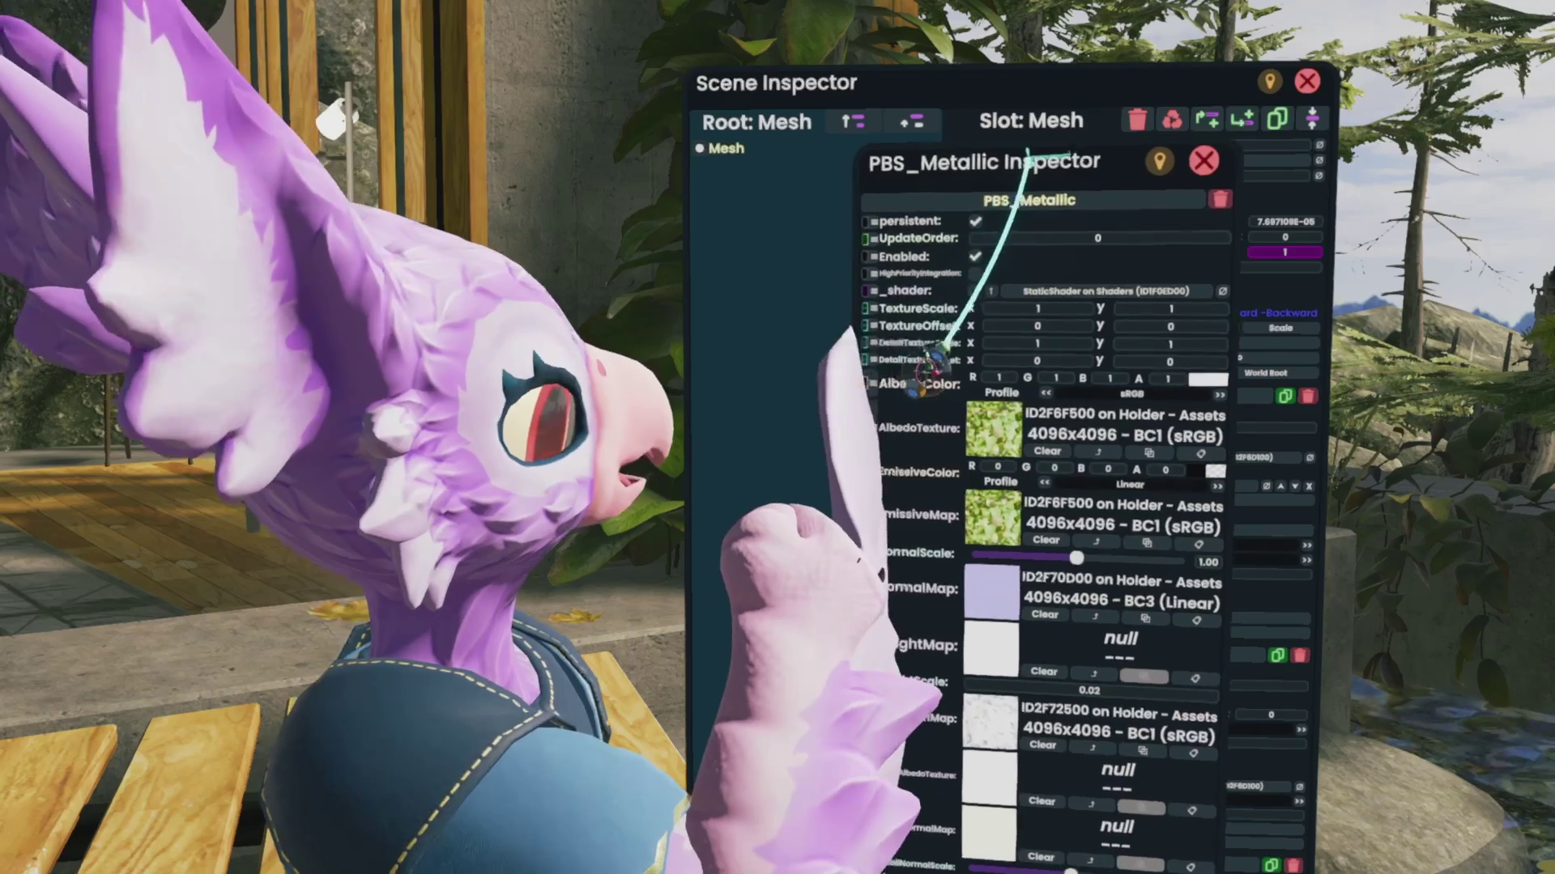
pyautogui.click(1201, 159)
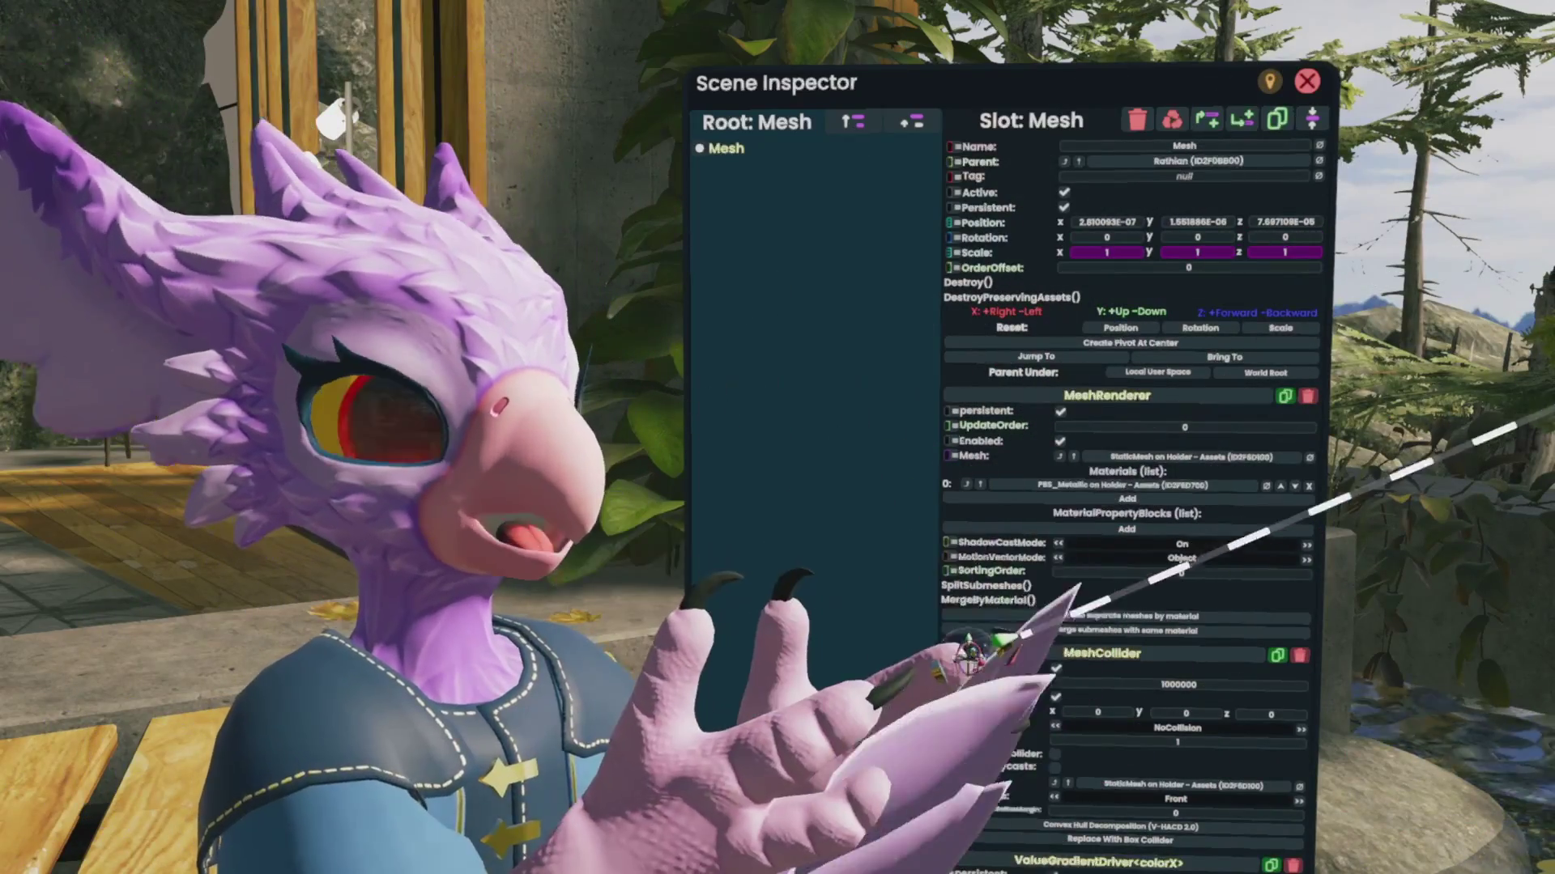
# Attach a ValueGradientDriver<colorX> component from Transform / Drivers to the dragon's Mesh slot
pyautogui.scroll(-10, 1133, 486)
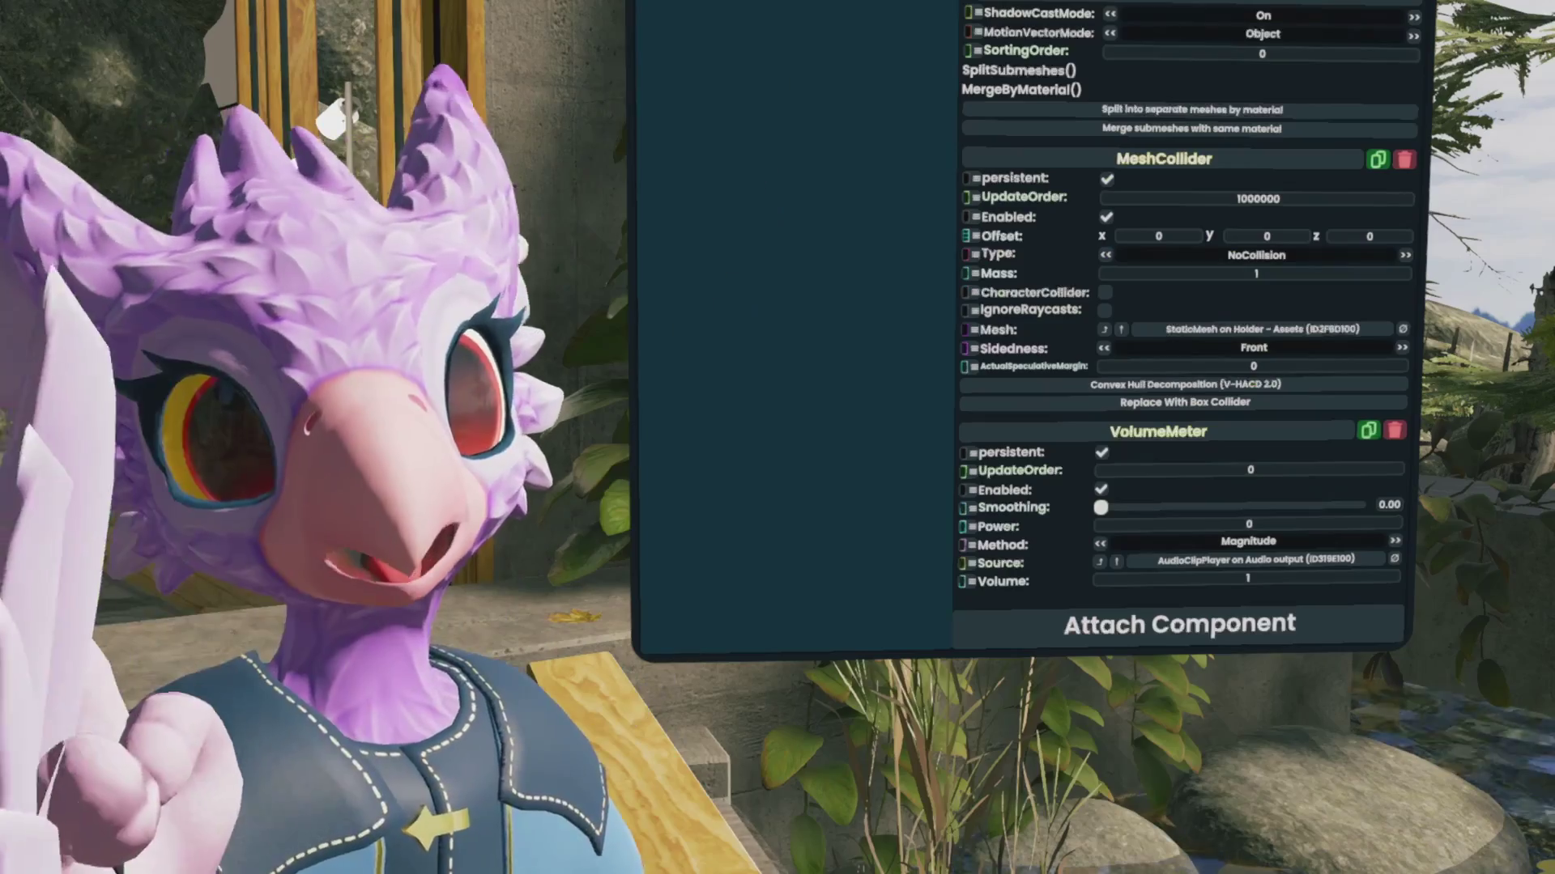
pyautogui.click(1199, 647)
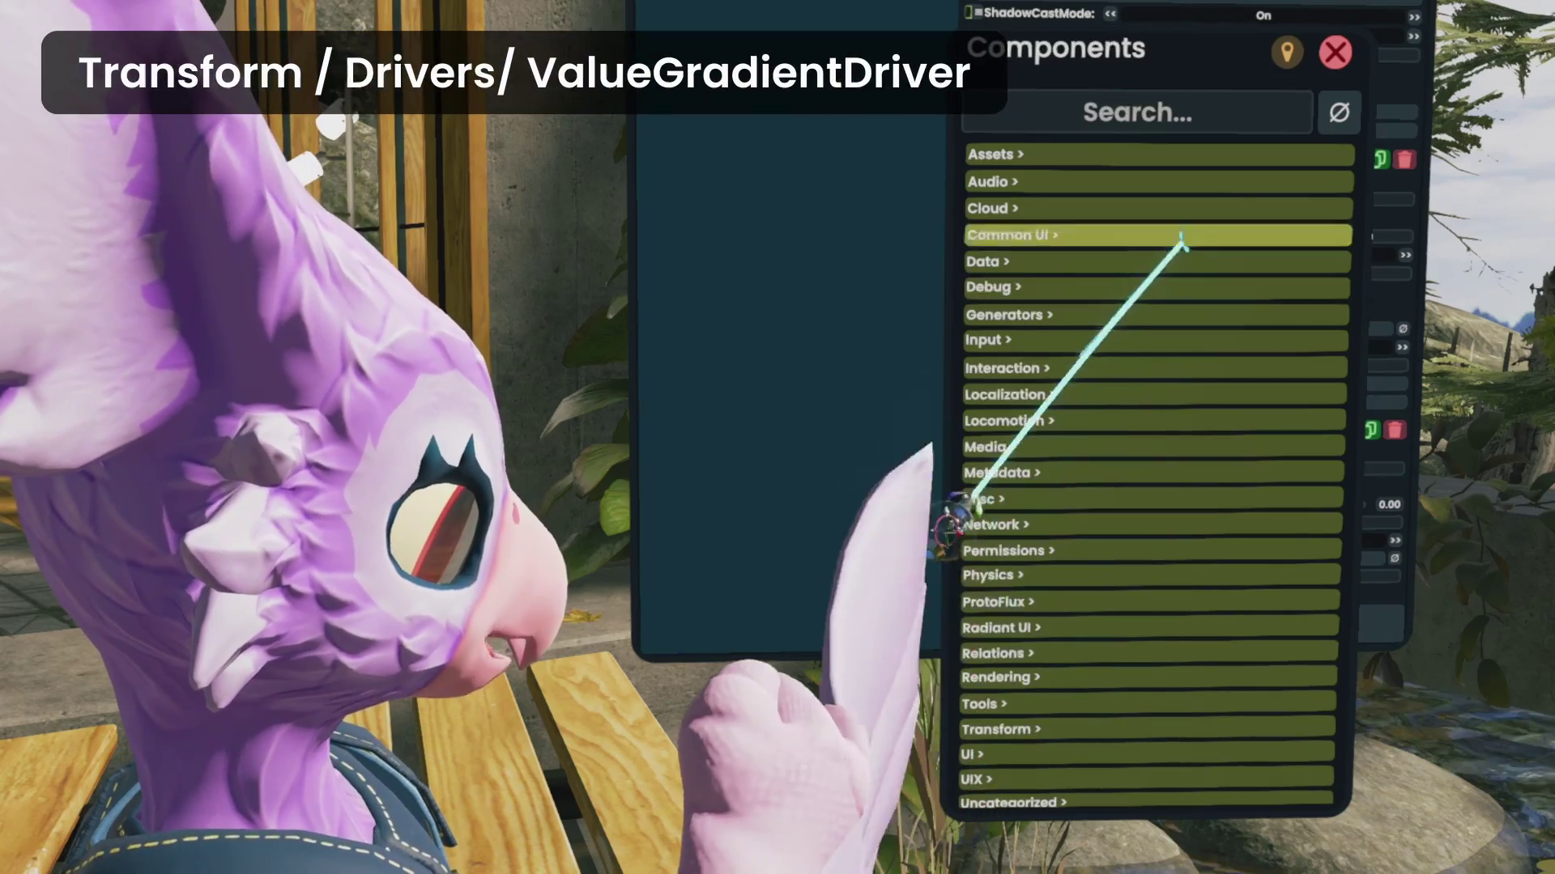
pyautogui.click(1080, 731)
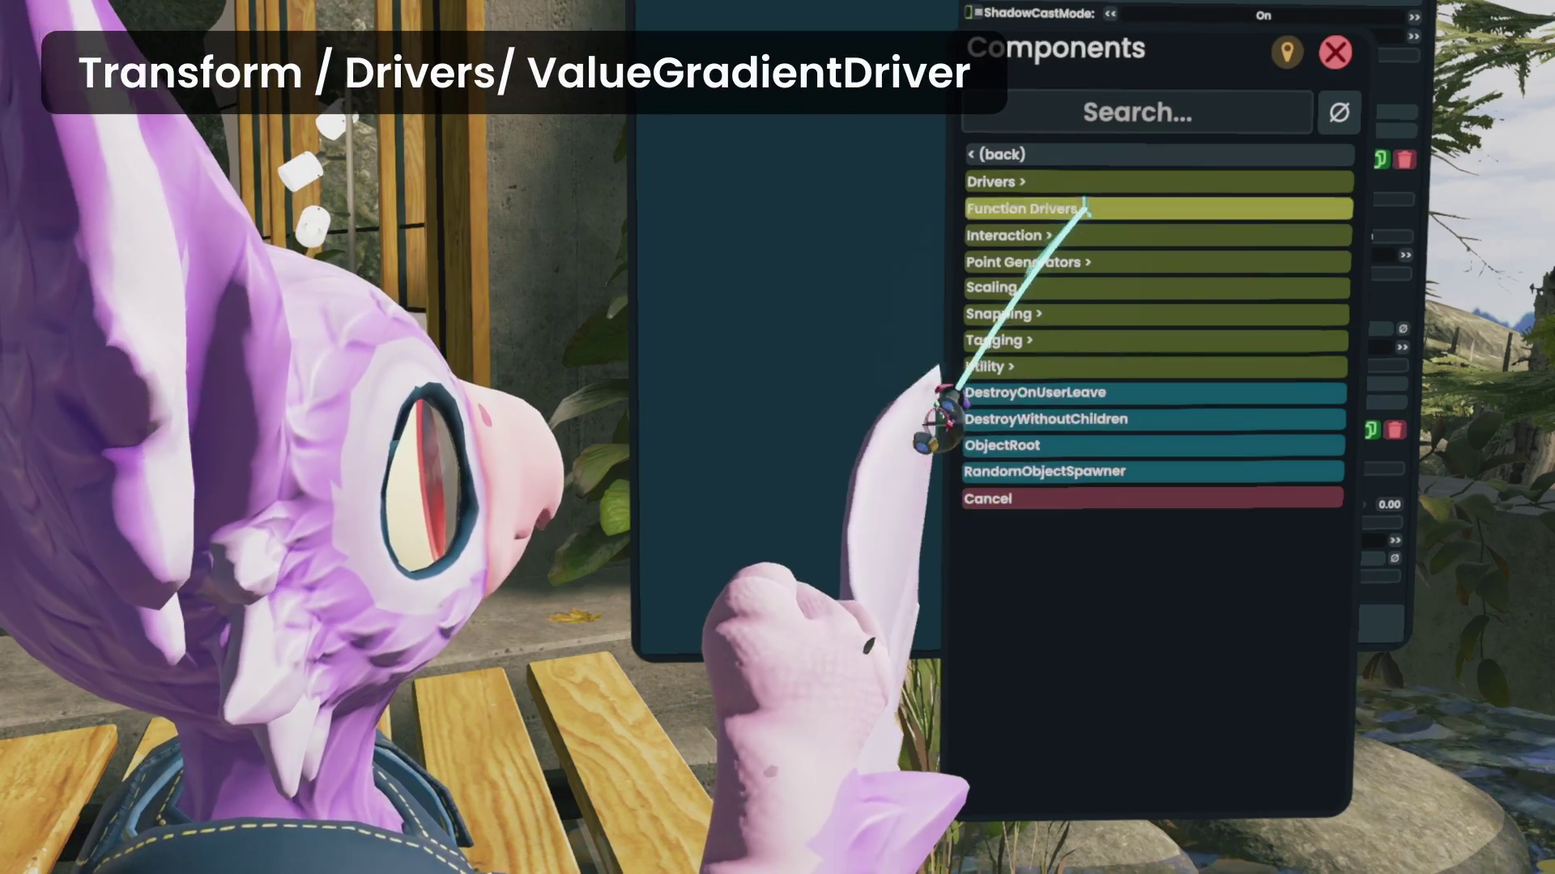
pyautogui.click(1090, 178)
pyautogui.scroll(-15, 1133, 486)
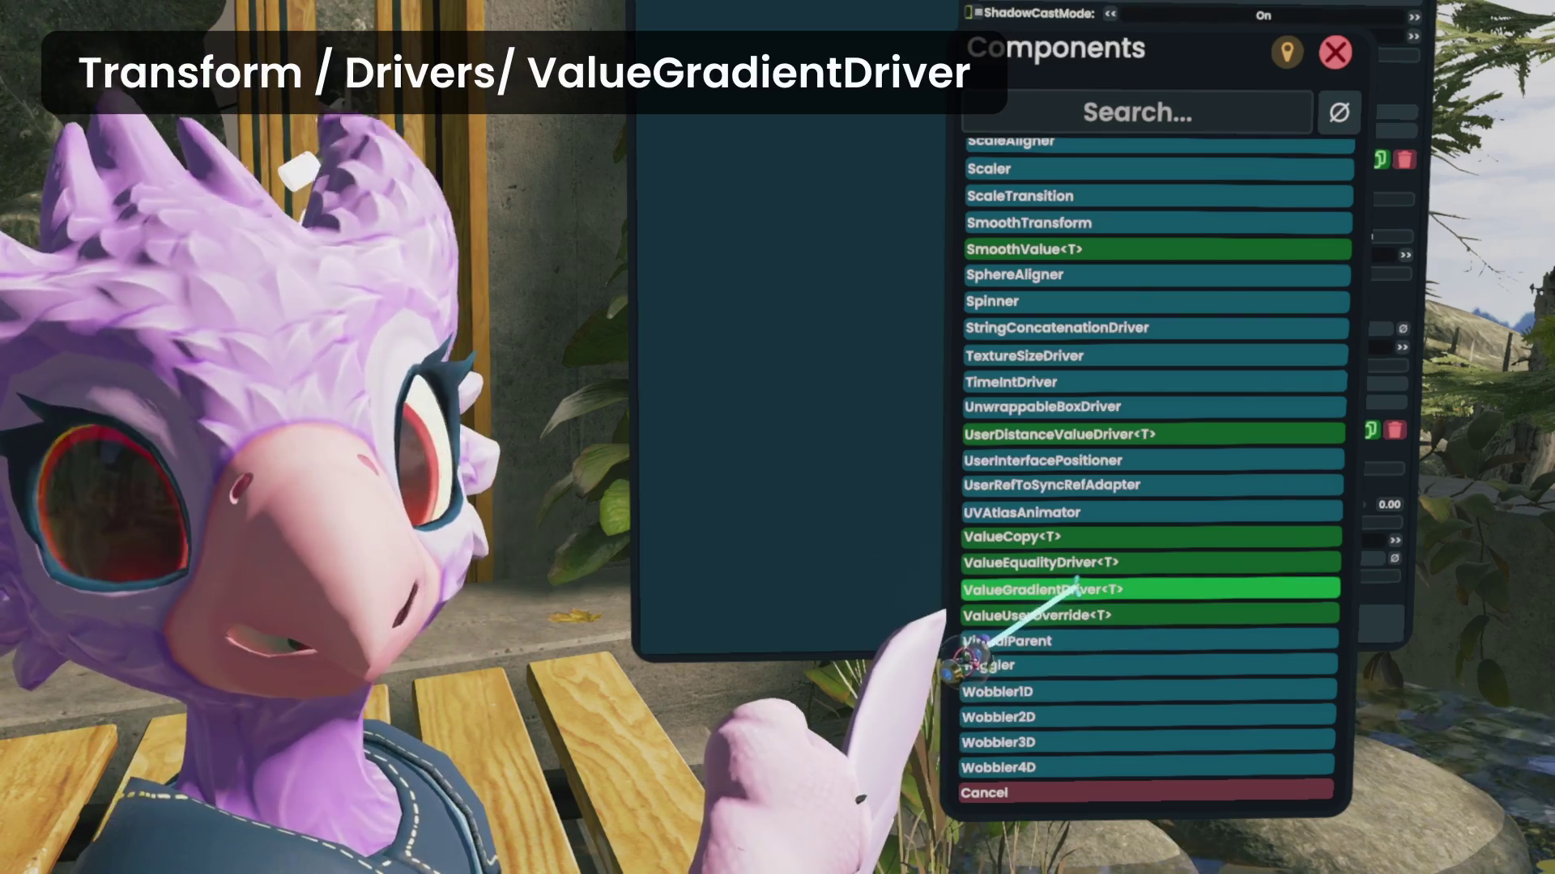
pyautogui.click(1068, 589)
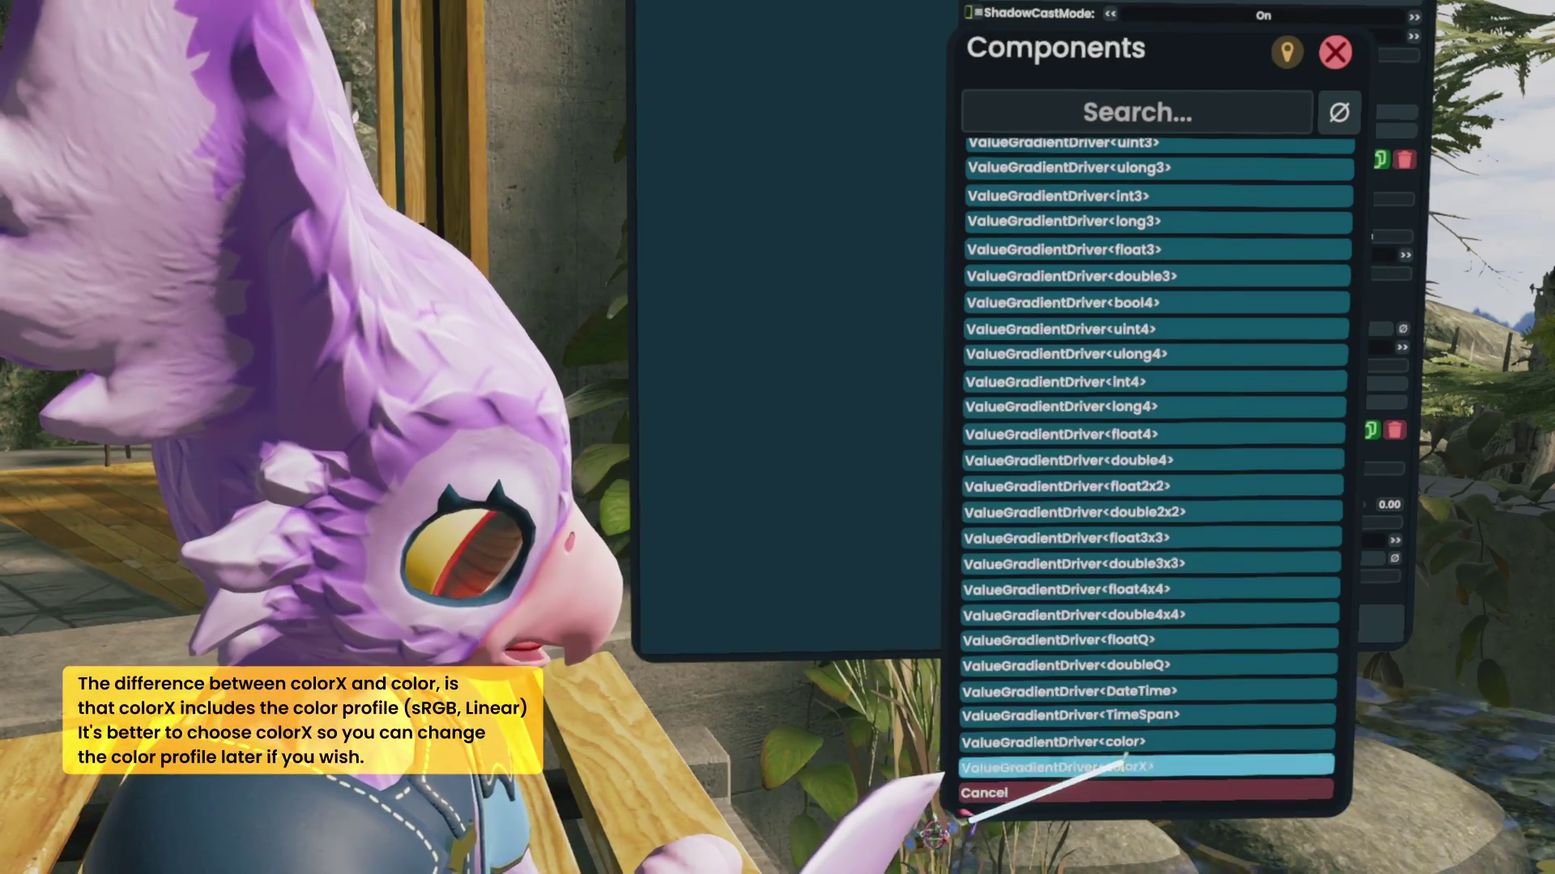
pyautogui.click(1125, 765)
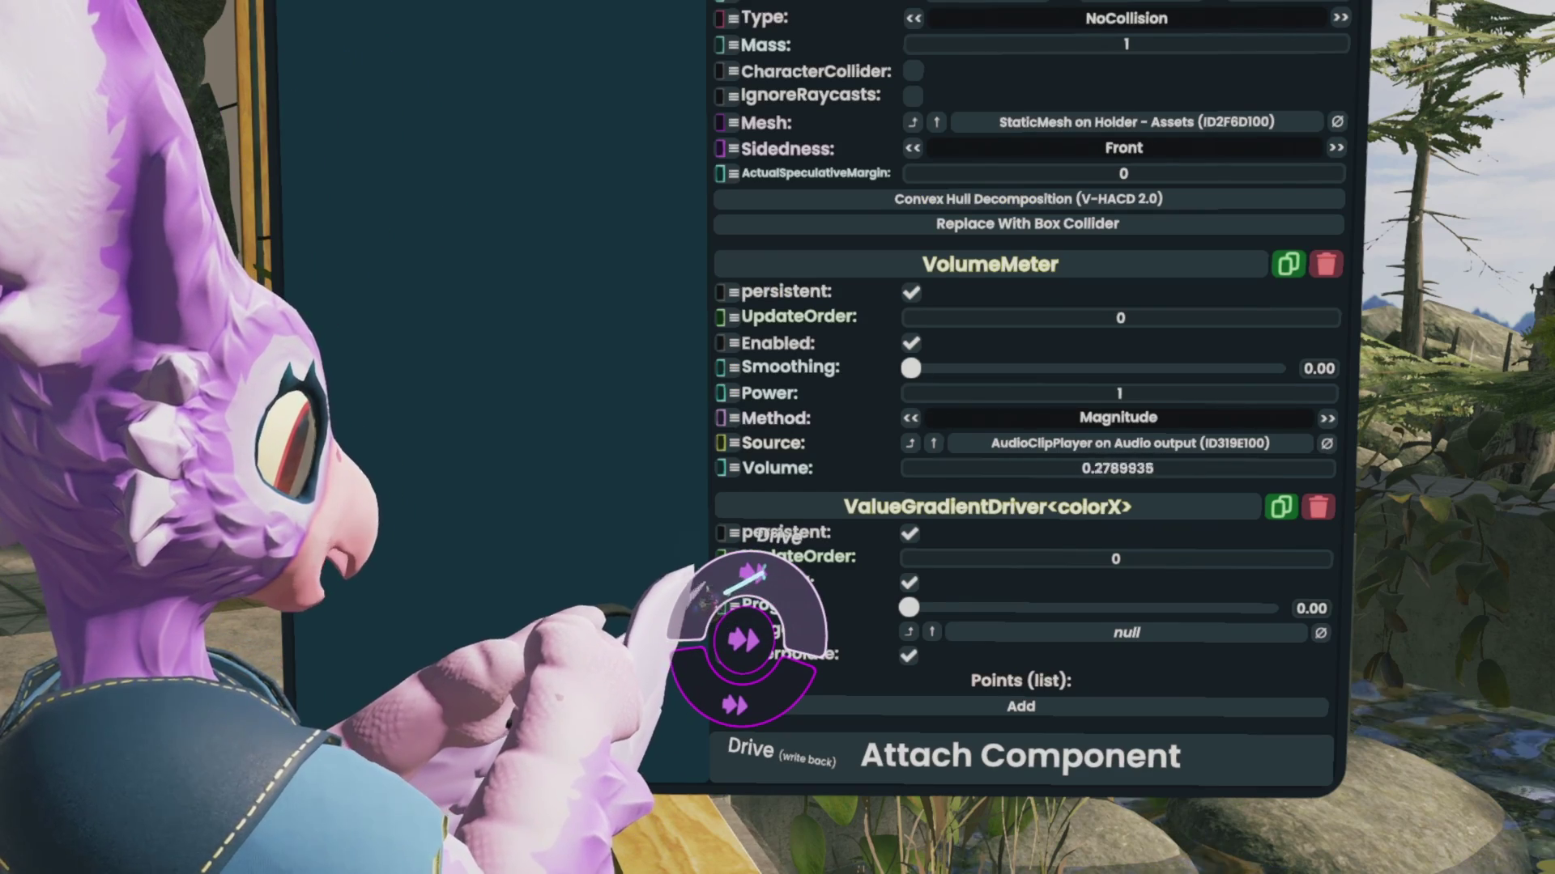
# Drive the ValueGradientDriver's Progress from the VolumeMeter's Volume and add two gradient points
pyautogui.click(753, 575)
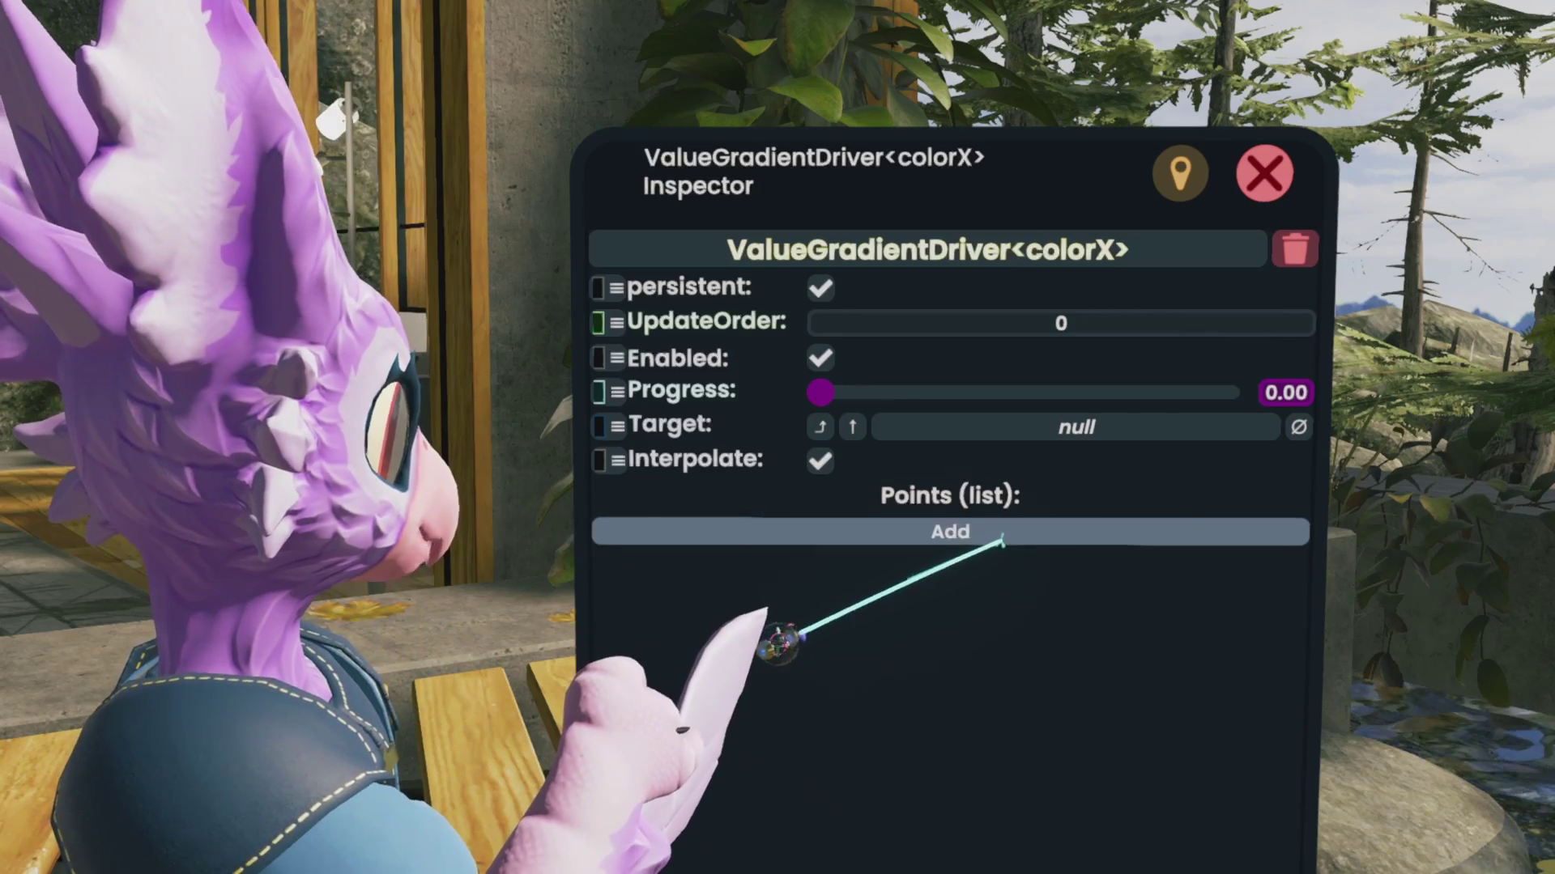
pyautogui.click(1003, 541)
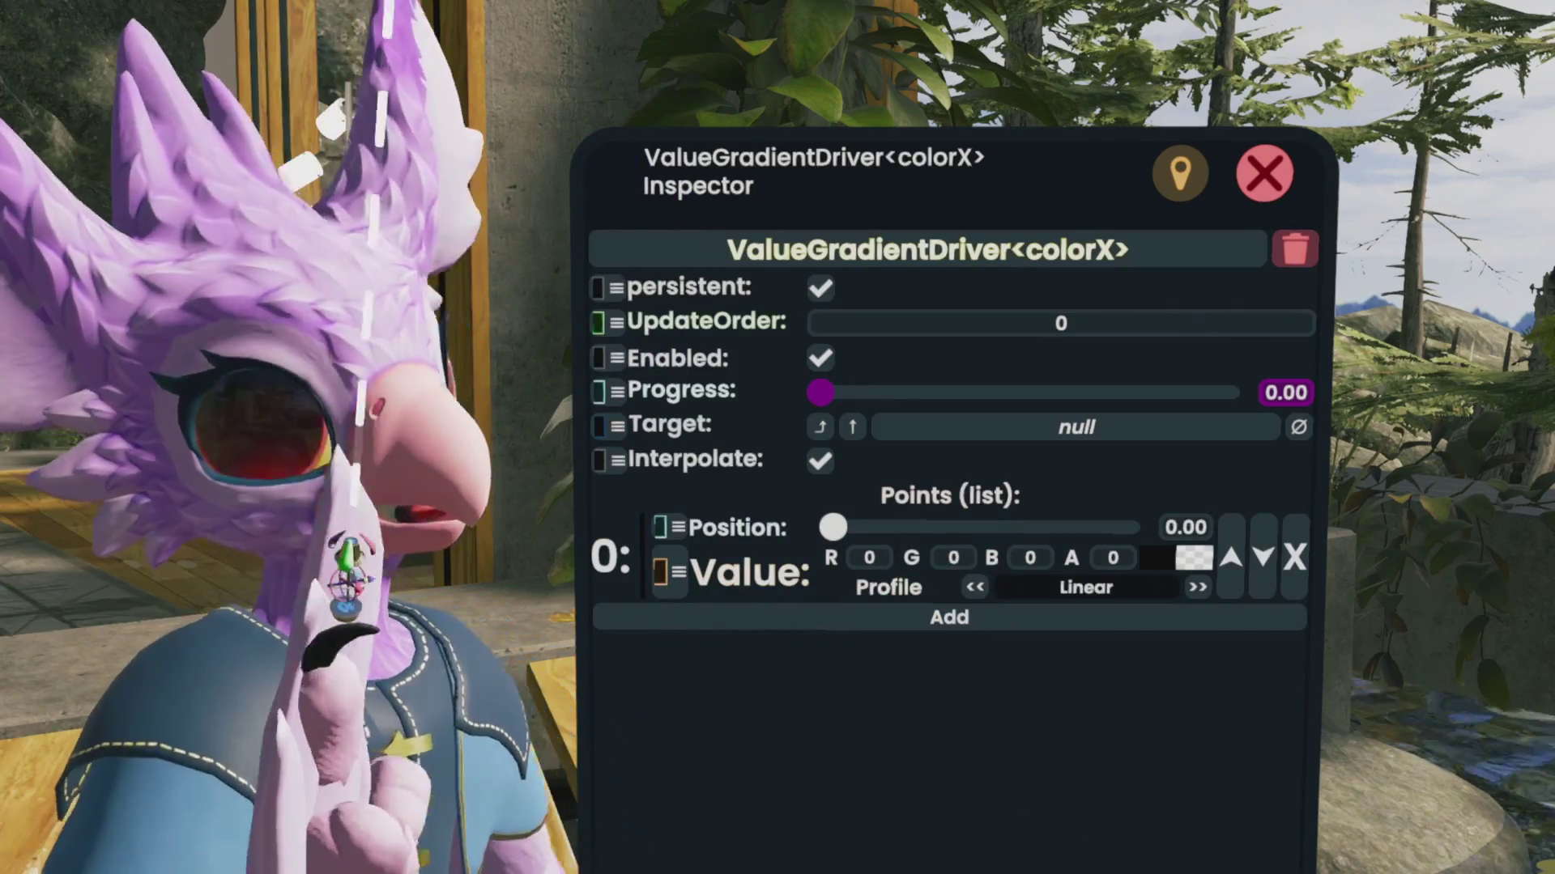
pyautogui.click(1003, 620)
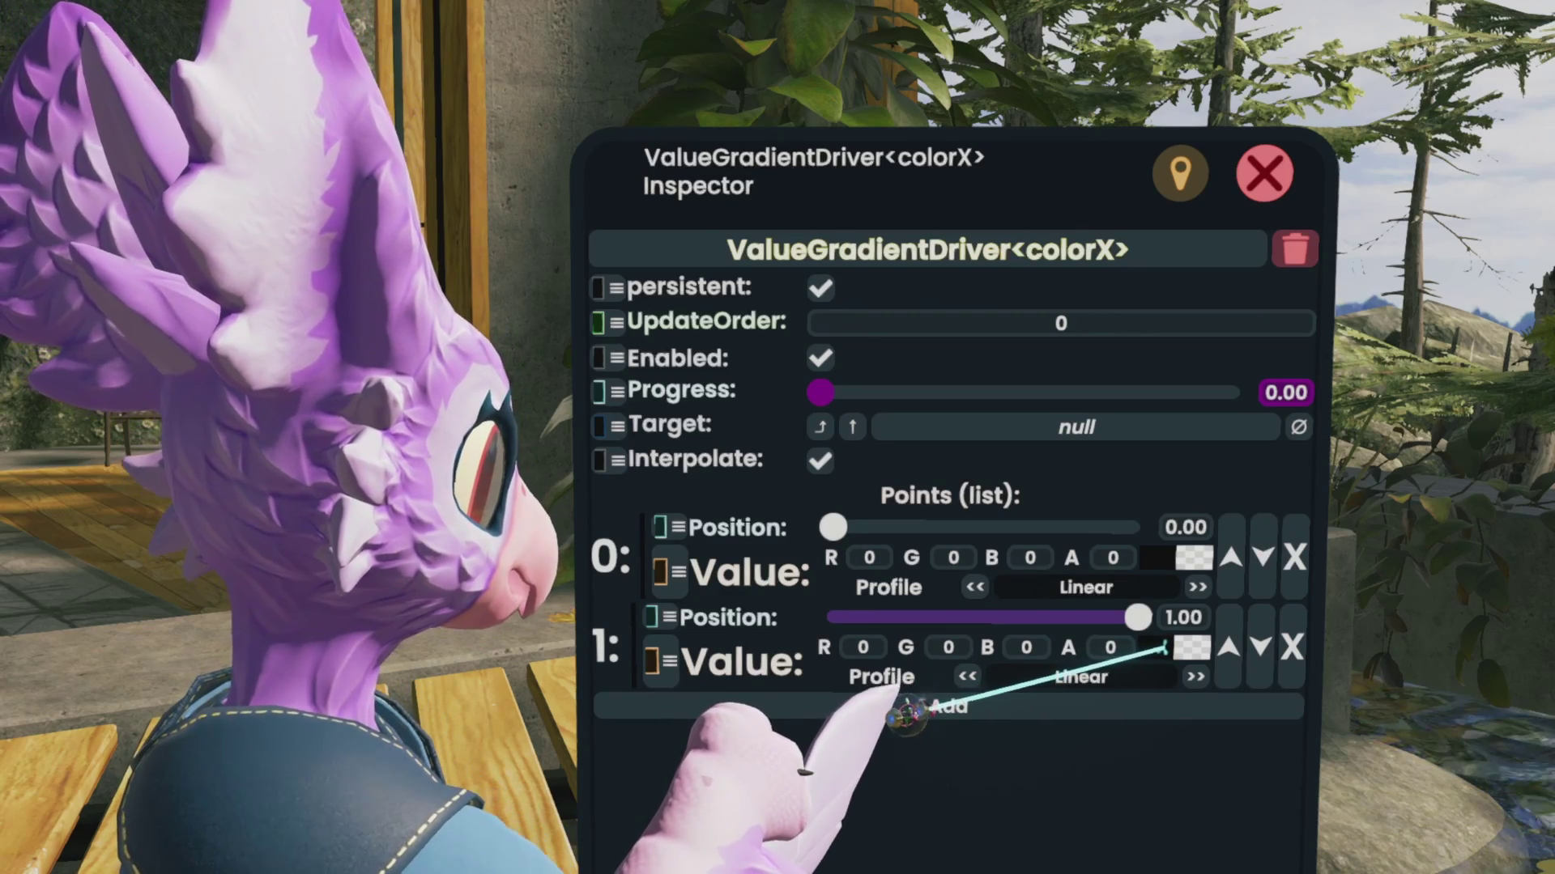
# Set the second gradient point's colour to the bright light-blue swatch with alpha 1.00 and save it
pyautogui.click(1166, 648)
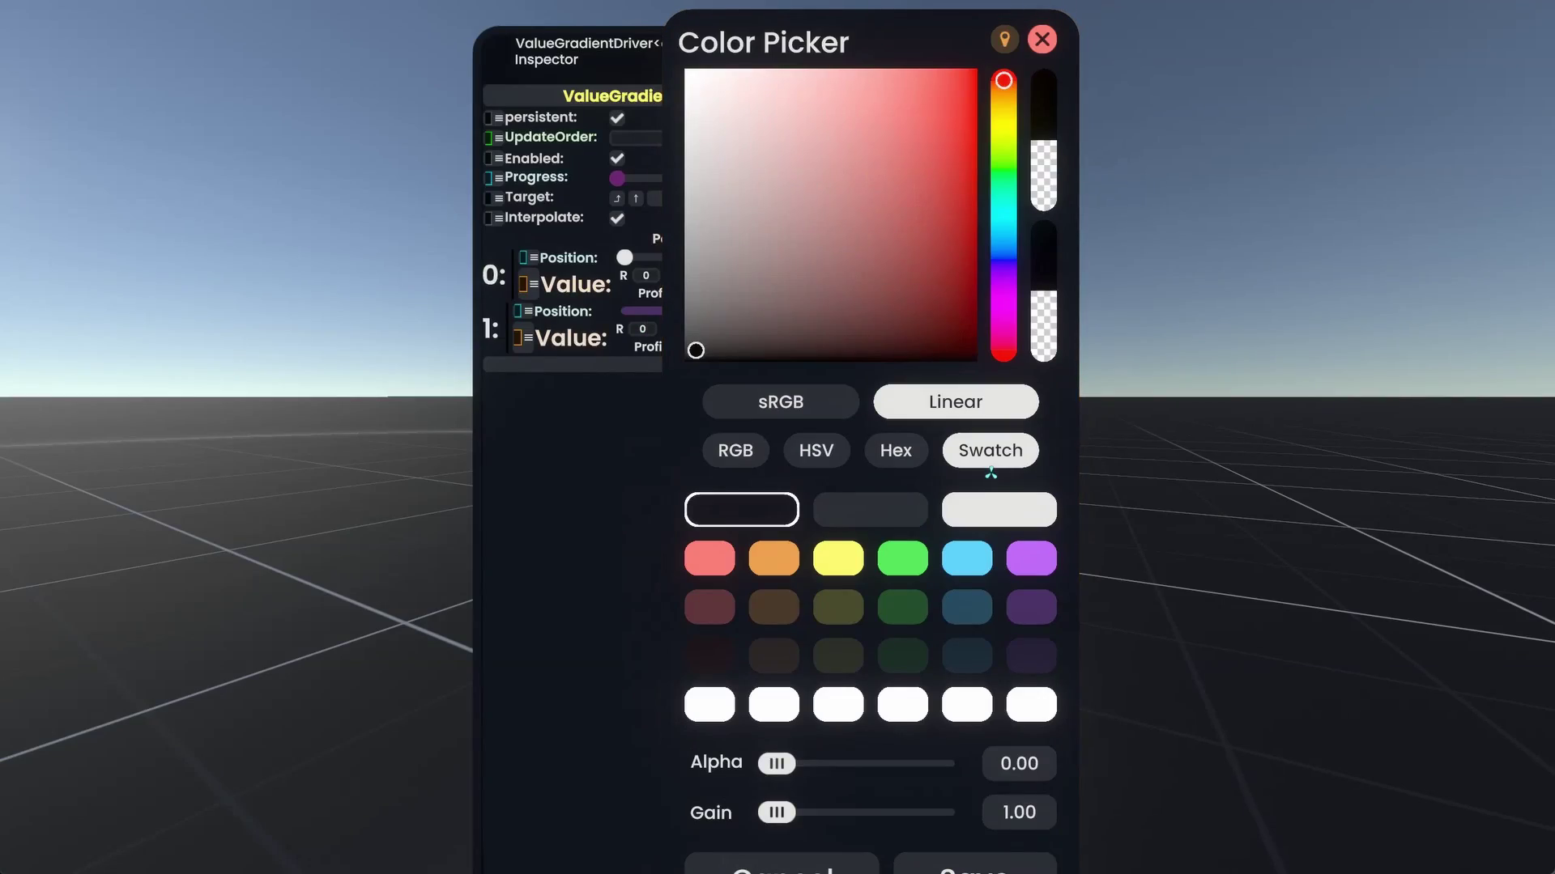
pyautogui.click(964, 564)
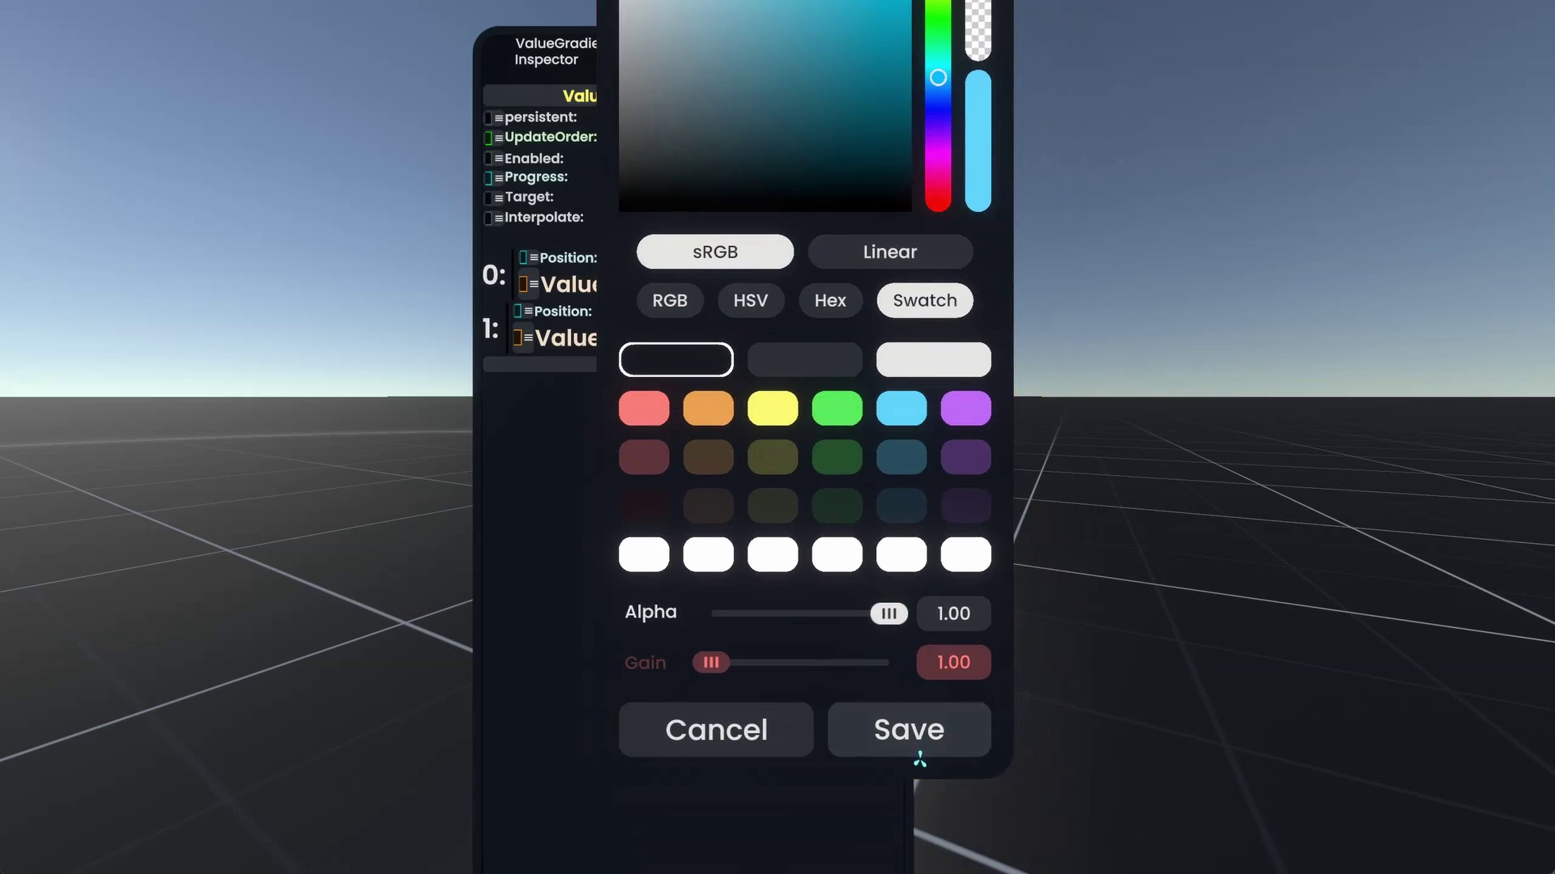
pyautogui.click(927, 733)
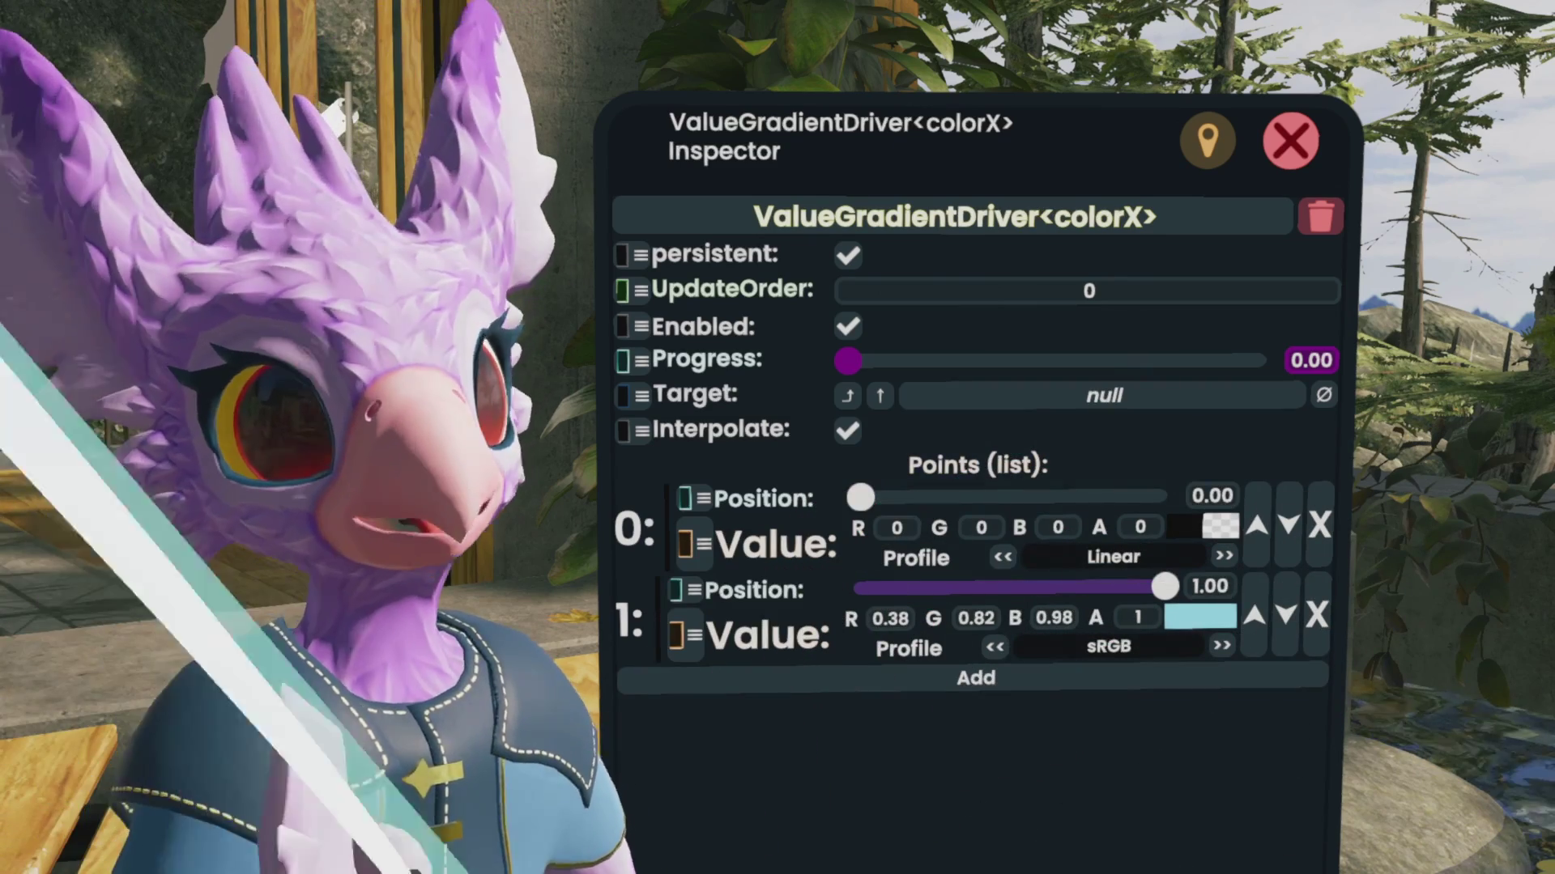
# Assign the PBS_Metallic material's EmissiveColor field as the ValueGradientDriver's Target
pyautogui.moveTo(1551, 558); pyautogui.dragTo(1026, 99)
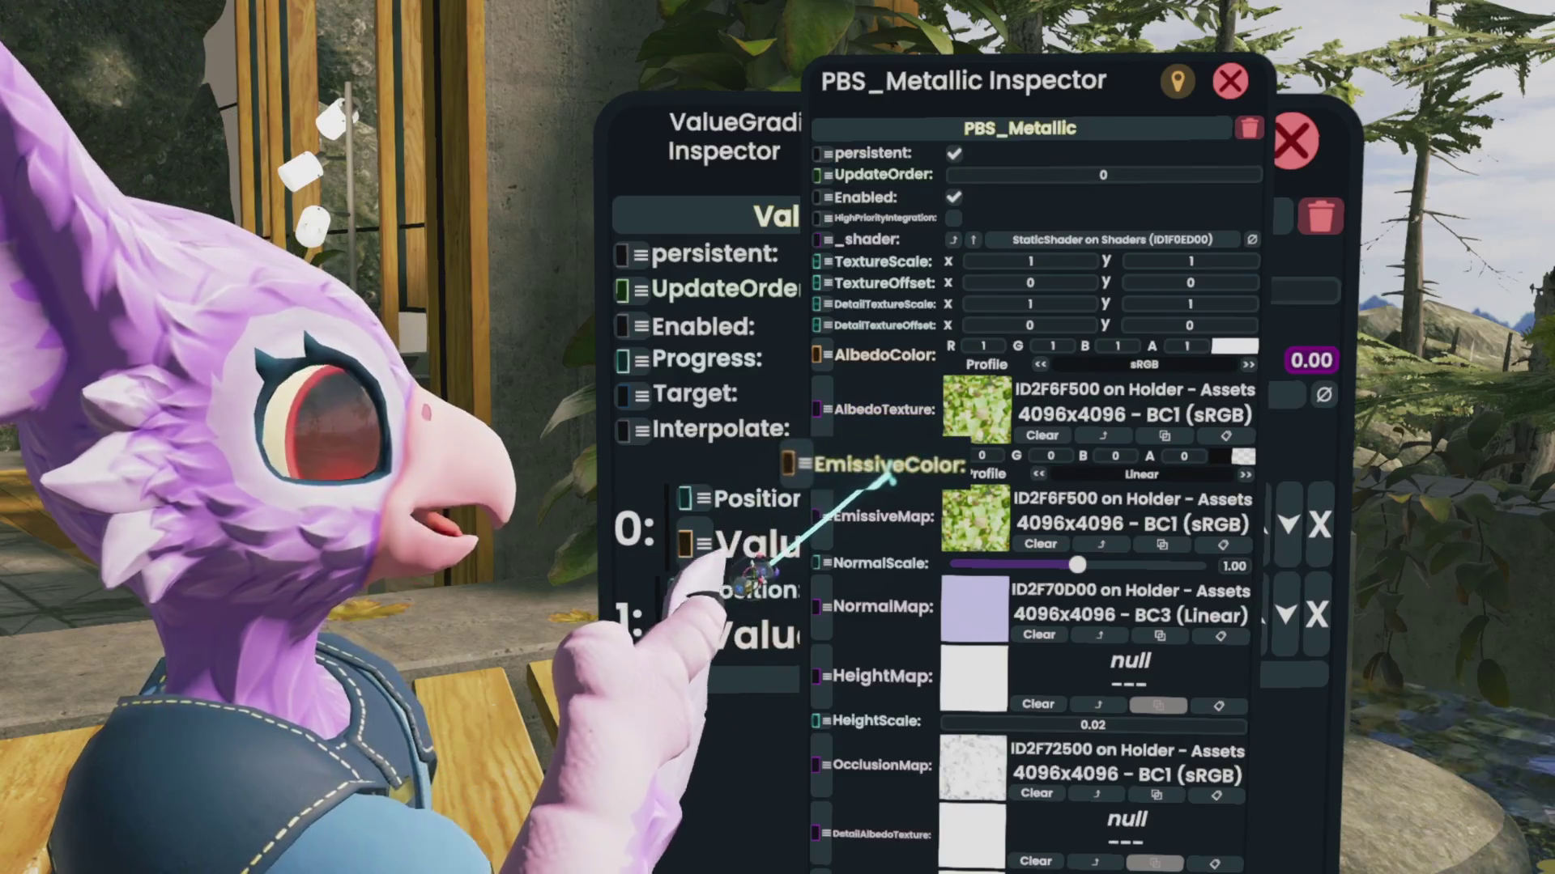
pyautogui.moveTo(1190, 59); pyautogui.dragTo(1126, 18, button='right')
pyautogui.moveTo(862, 401); pyautogui.dragTo(944, 4, button='right')
pyautogui.moveTo(814, 413); pyautogui.dragTo(834, 562, button='right')
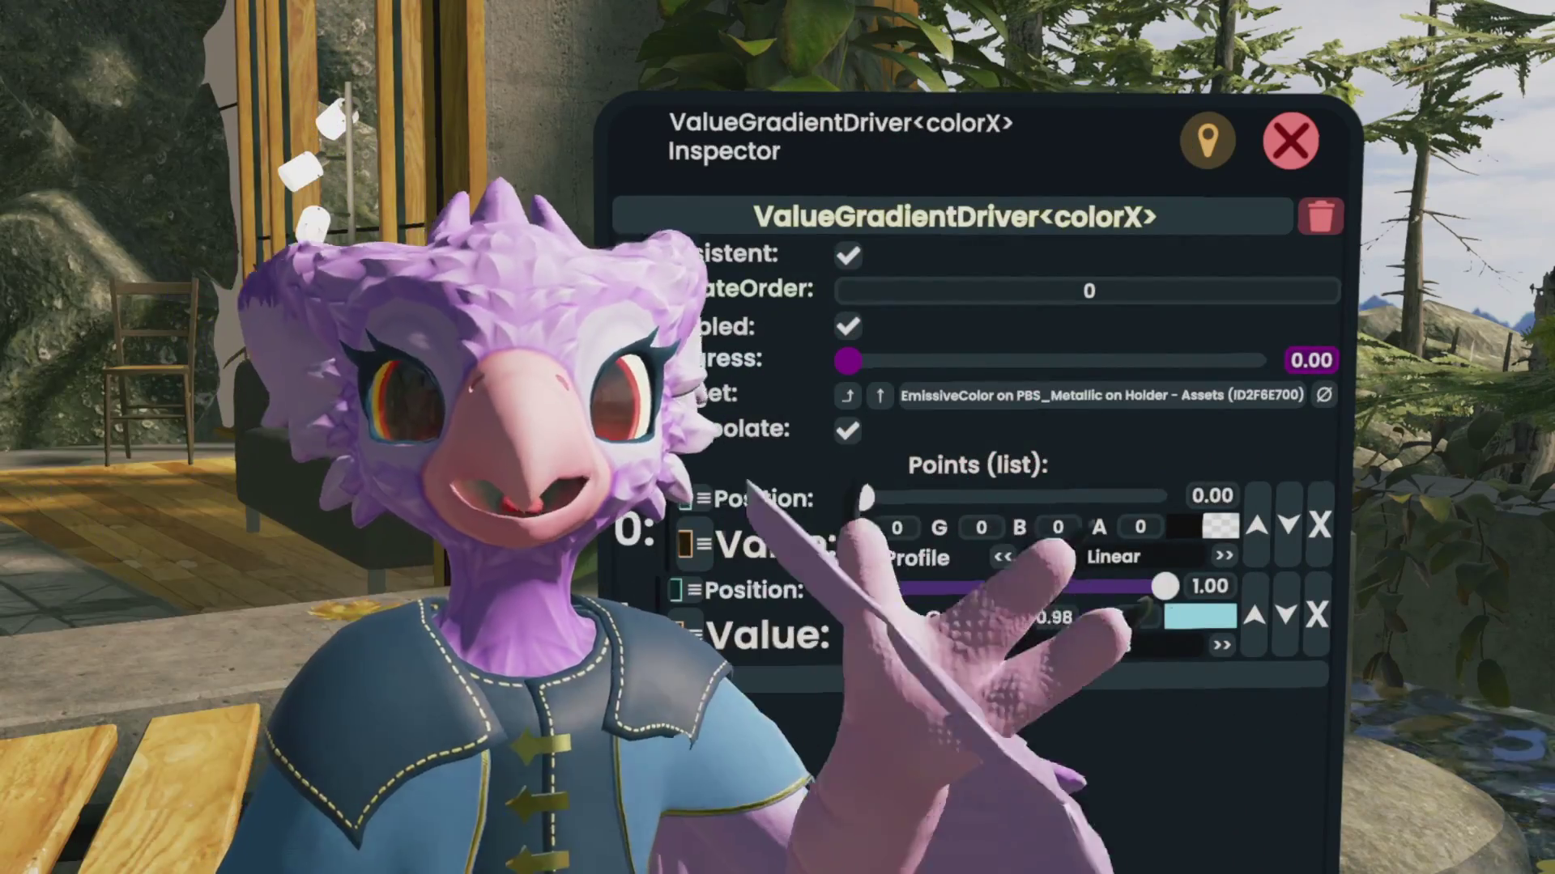
# Set the VolumeMeter's Smoothing to 0.10
pyautogui.moveTo(1522, 599); pyautogui.dragTo(940, 426, button='right')
pyautogui.moveTo(1263, 842); pyautogui.dragTo(1061, 535, button='right')
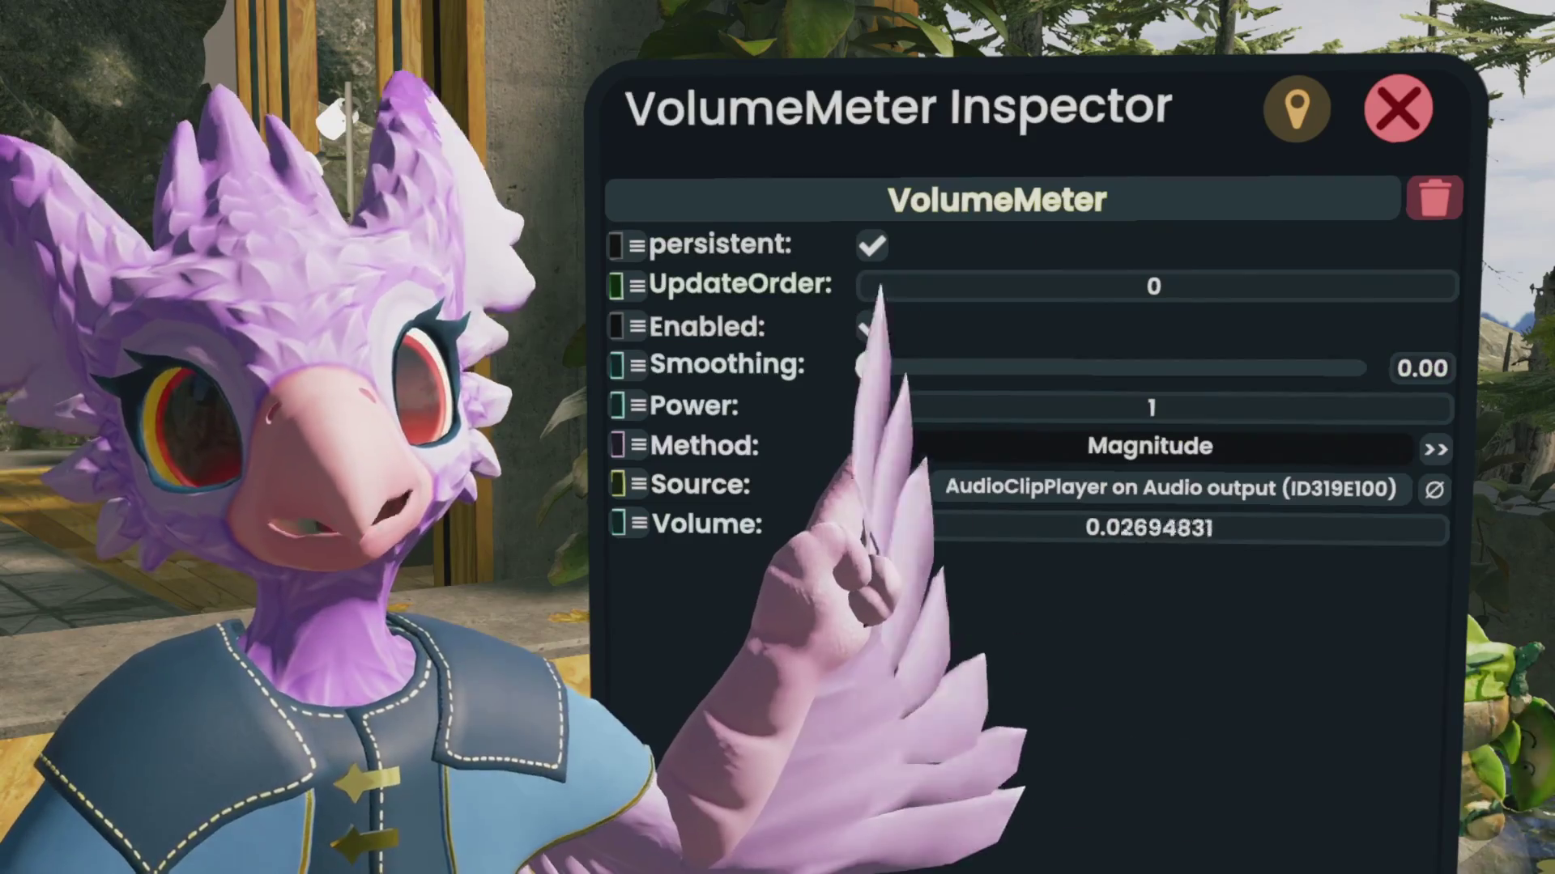
pyautogui.moveTo(872, 366); pyautogui.dragTo(1128, 361)
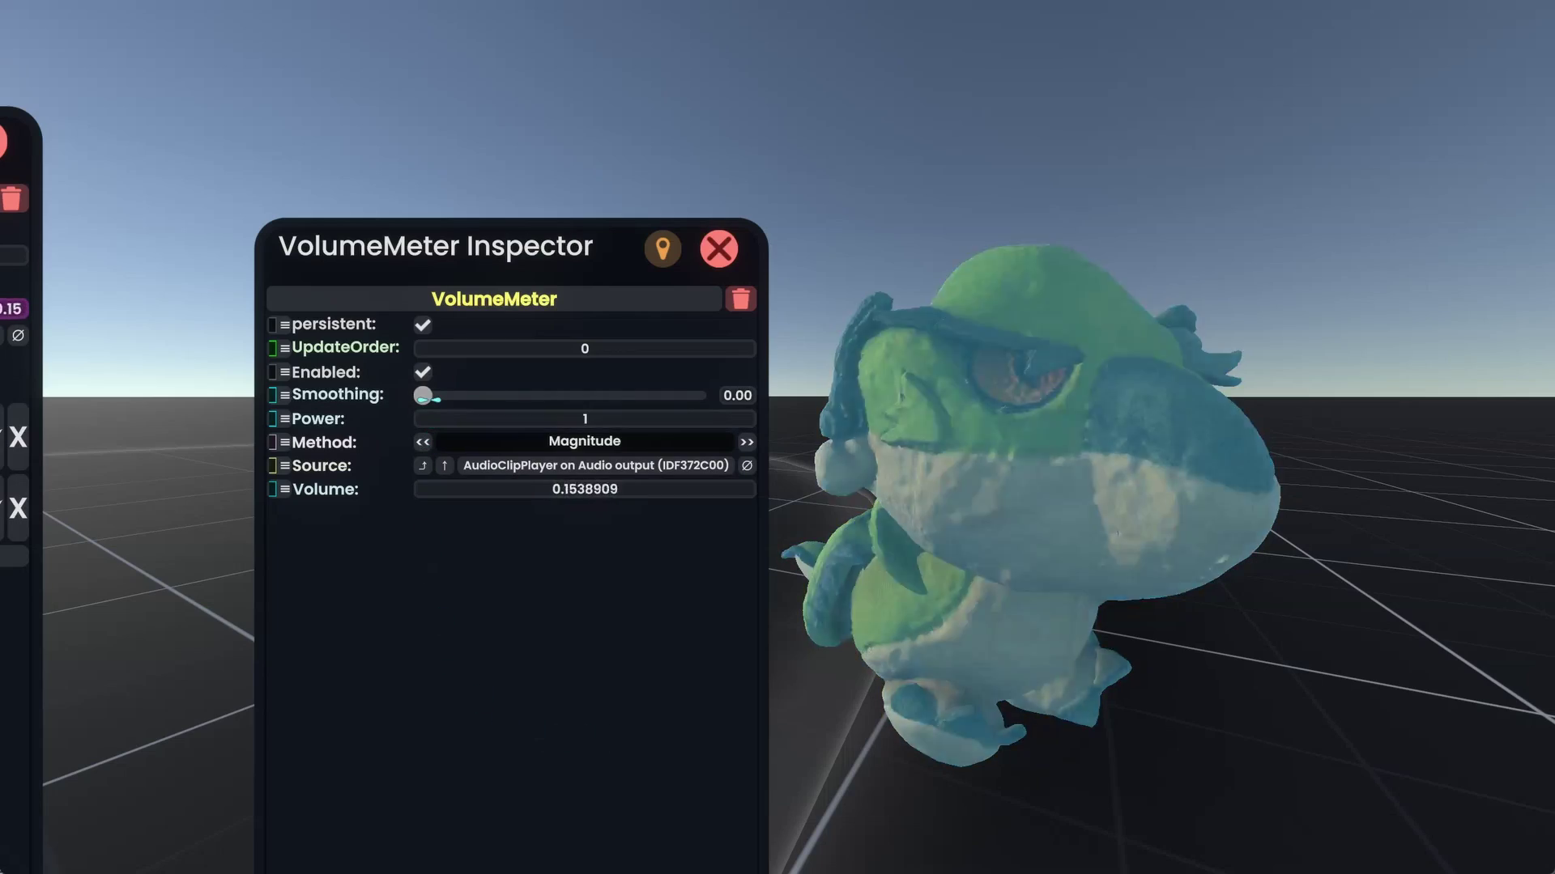
pyautogui.moveTo(436, 399); pyautogui.dragTo(582, 410)
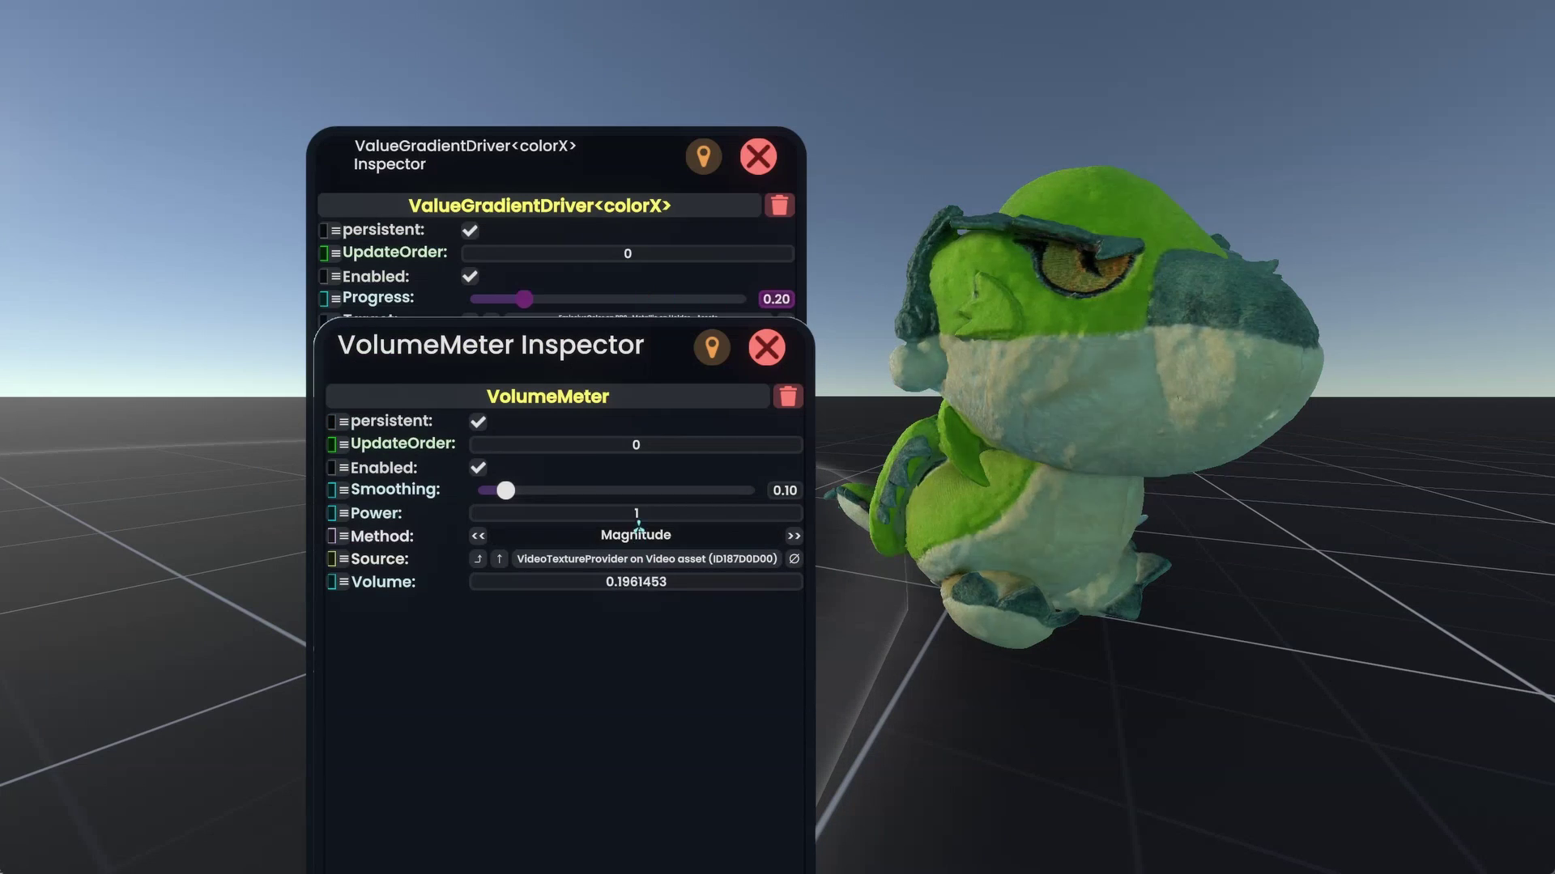
# Try different Power values on the VolumeMeter and set it to 0.25
pyautogui.press('BackSpace')
pyautogui.write('.5')
pyautogui.press('BackSpace')
pyautogui.write('2')
pyautogui.press('BackSpace')
pyautogui.press('BackSpace')
pyautogui.write('1')
pyautogui.press('BackSpace')
pyautogui.write('.25')
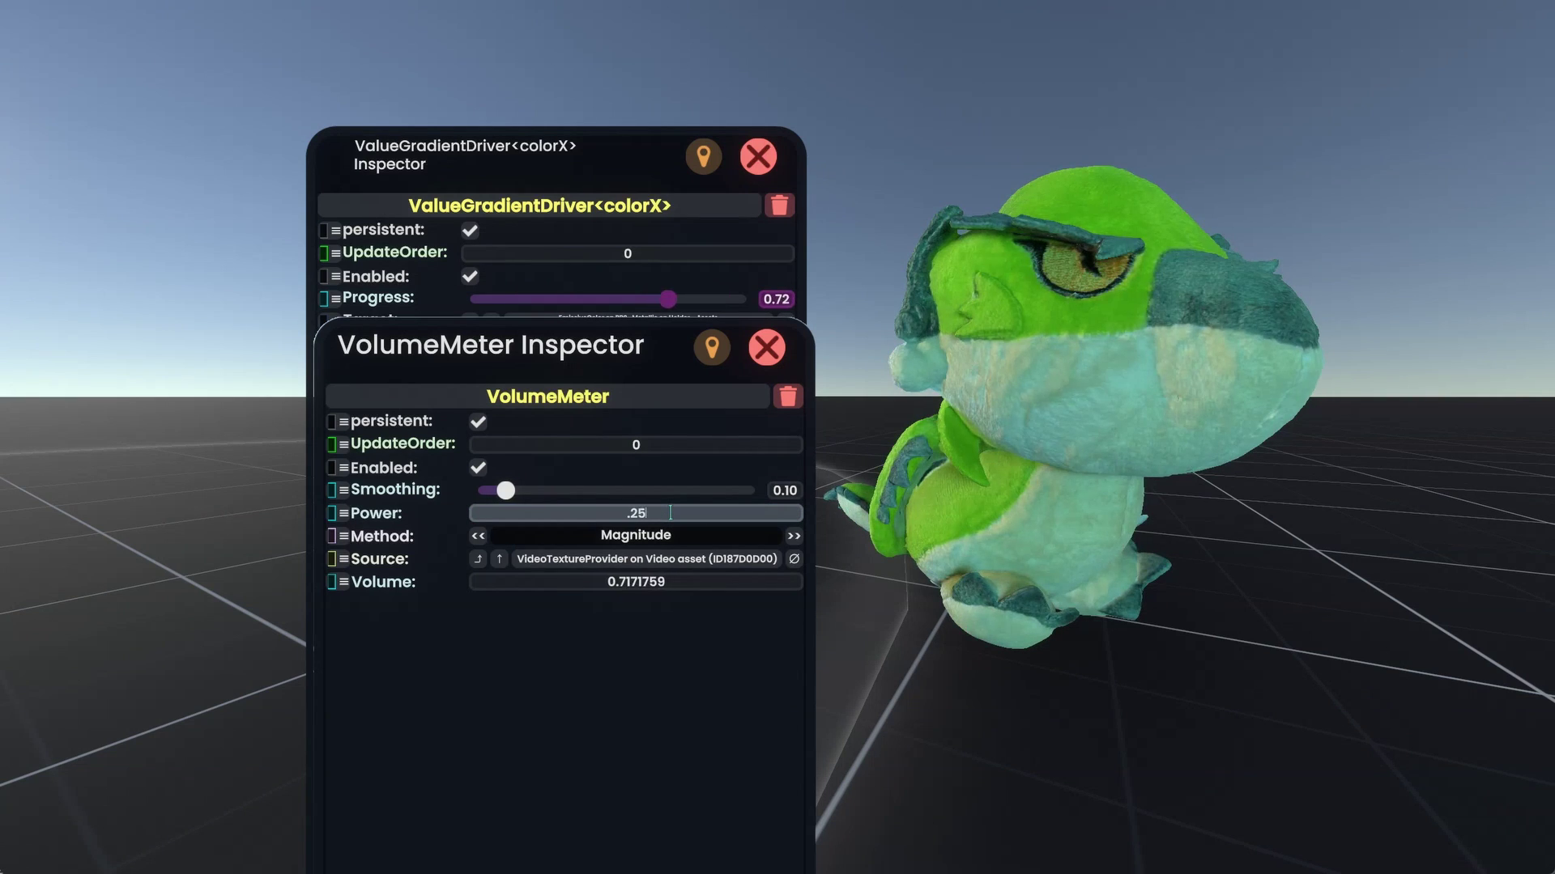
pyautogui.press('Return')
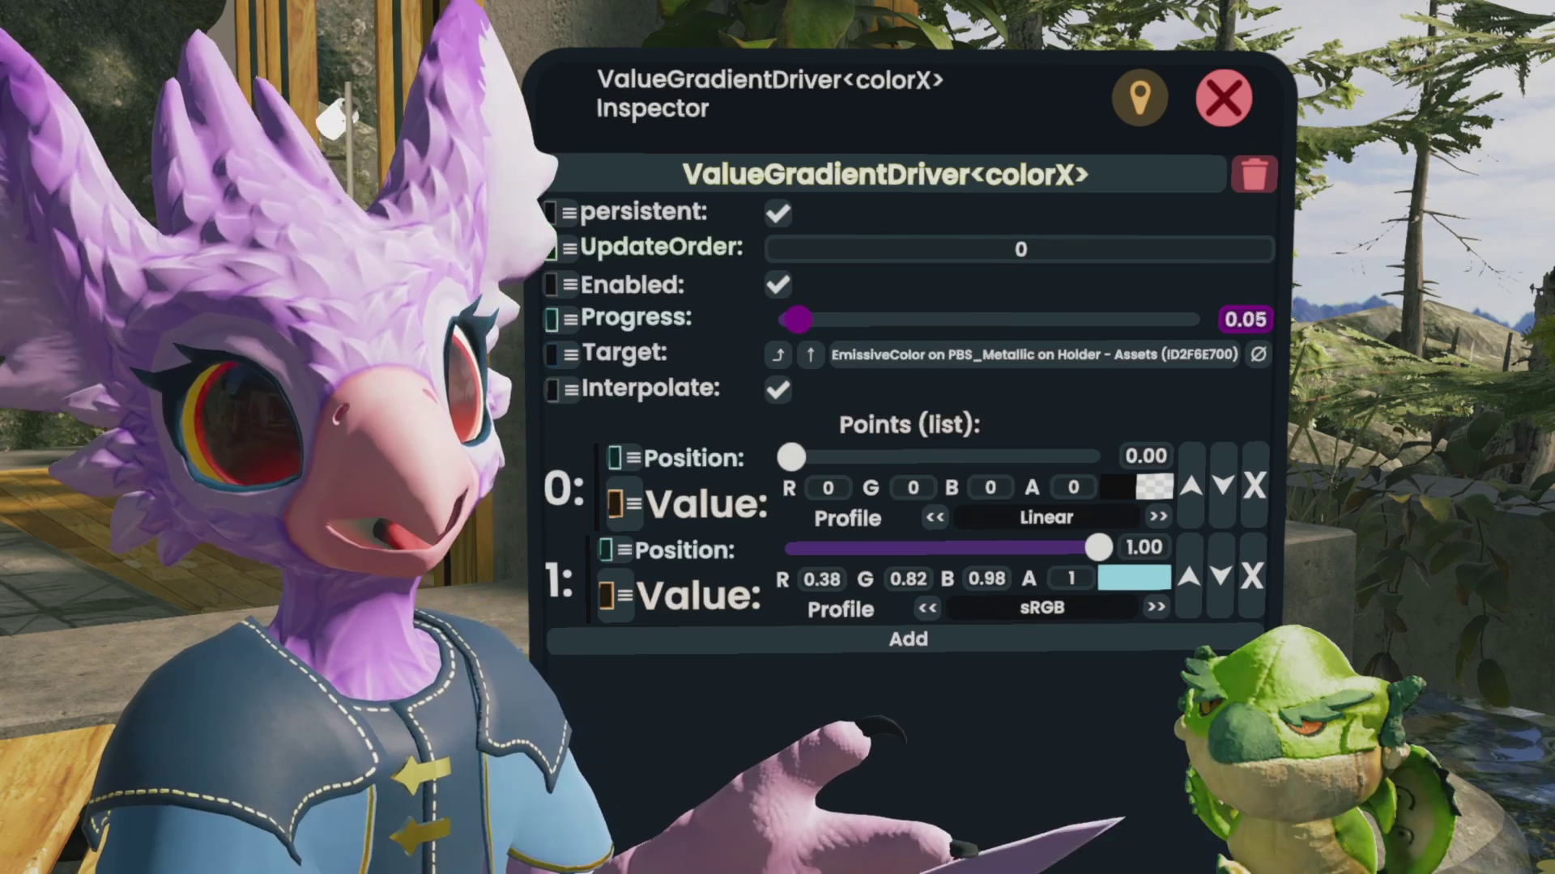
# Move the first gradient point's position to about 0.26 and the second point's to about 0.38
pyautogui.moveTo(802, 458)
pyautogui.mouseDown()
pyautogui.moveTo(906, 457)
pyautogui.moveTo(810, 458)
pyautogui.moveTo(901, 457)
pyautogui.moveTo(826, 458)
pyautogui.mouseUp()
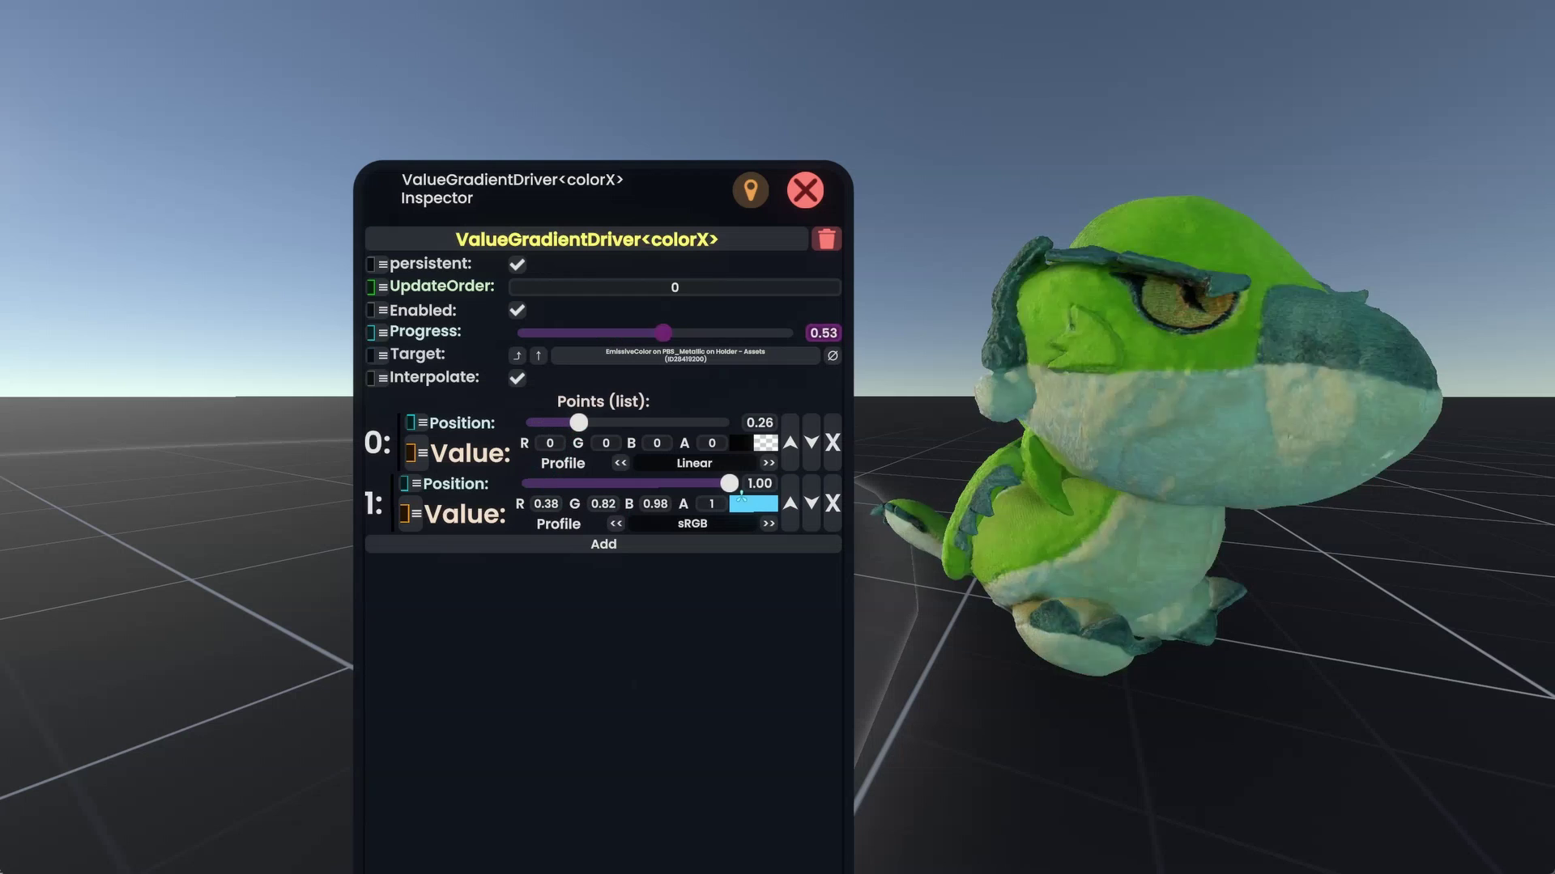
pyautogui.moveTo(729, 483); pyautogui.dragTo(600, 484)
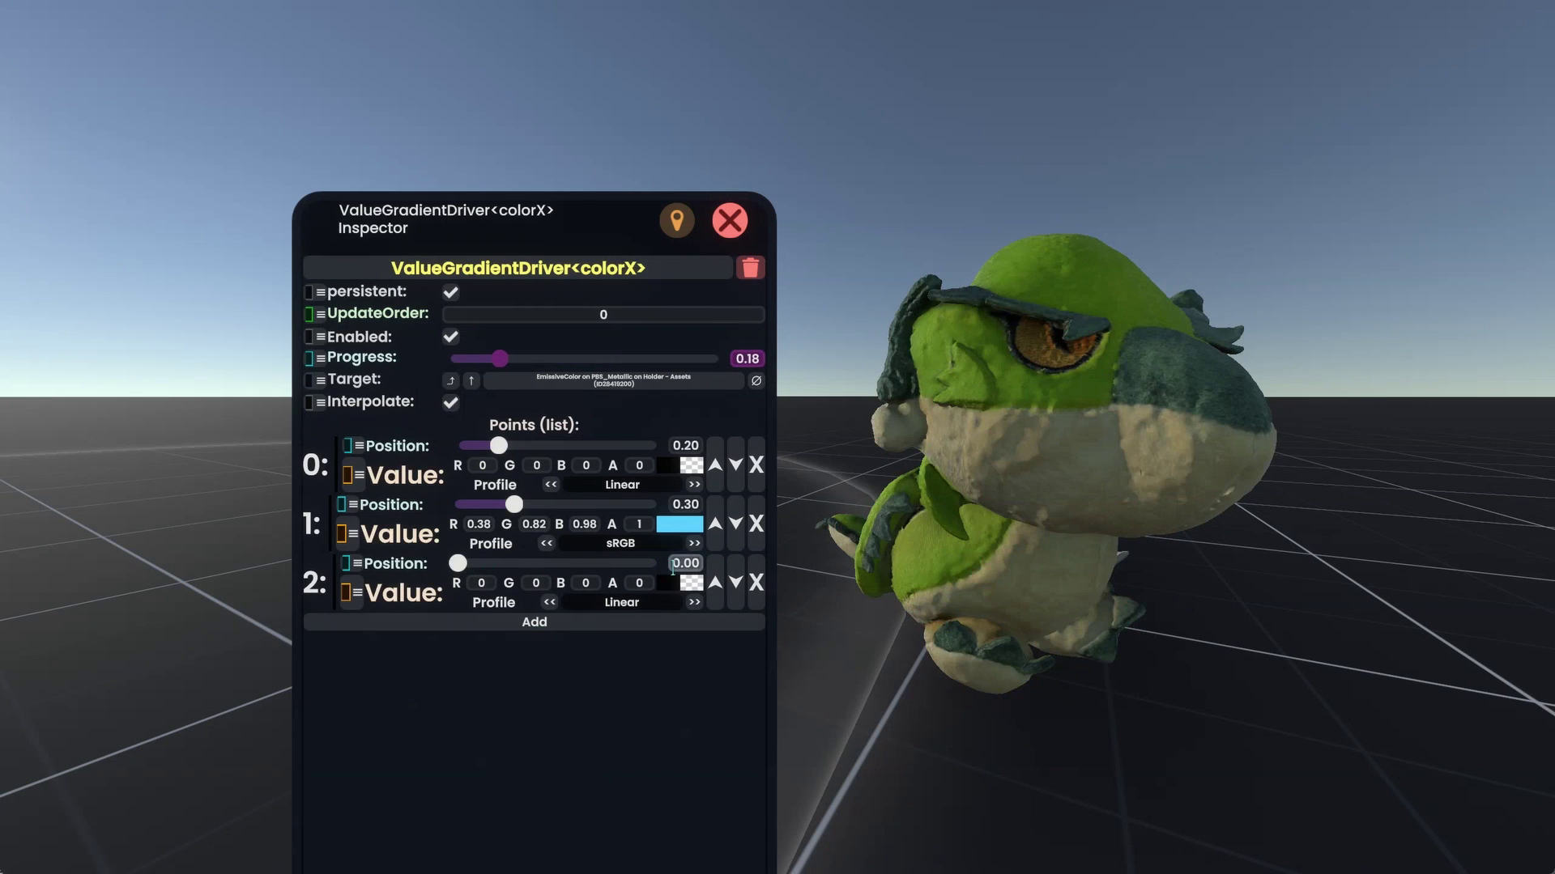
# Space three gradient points at positions 0.20, 0.30 and 0.40, and set the third point's red value to 1
pyautogui.click(673, 567)
pyautogui.click(477, 584)
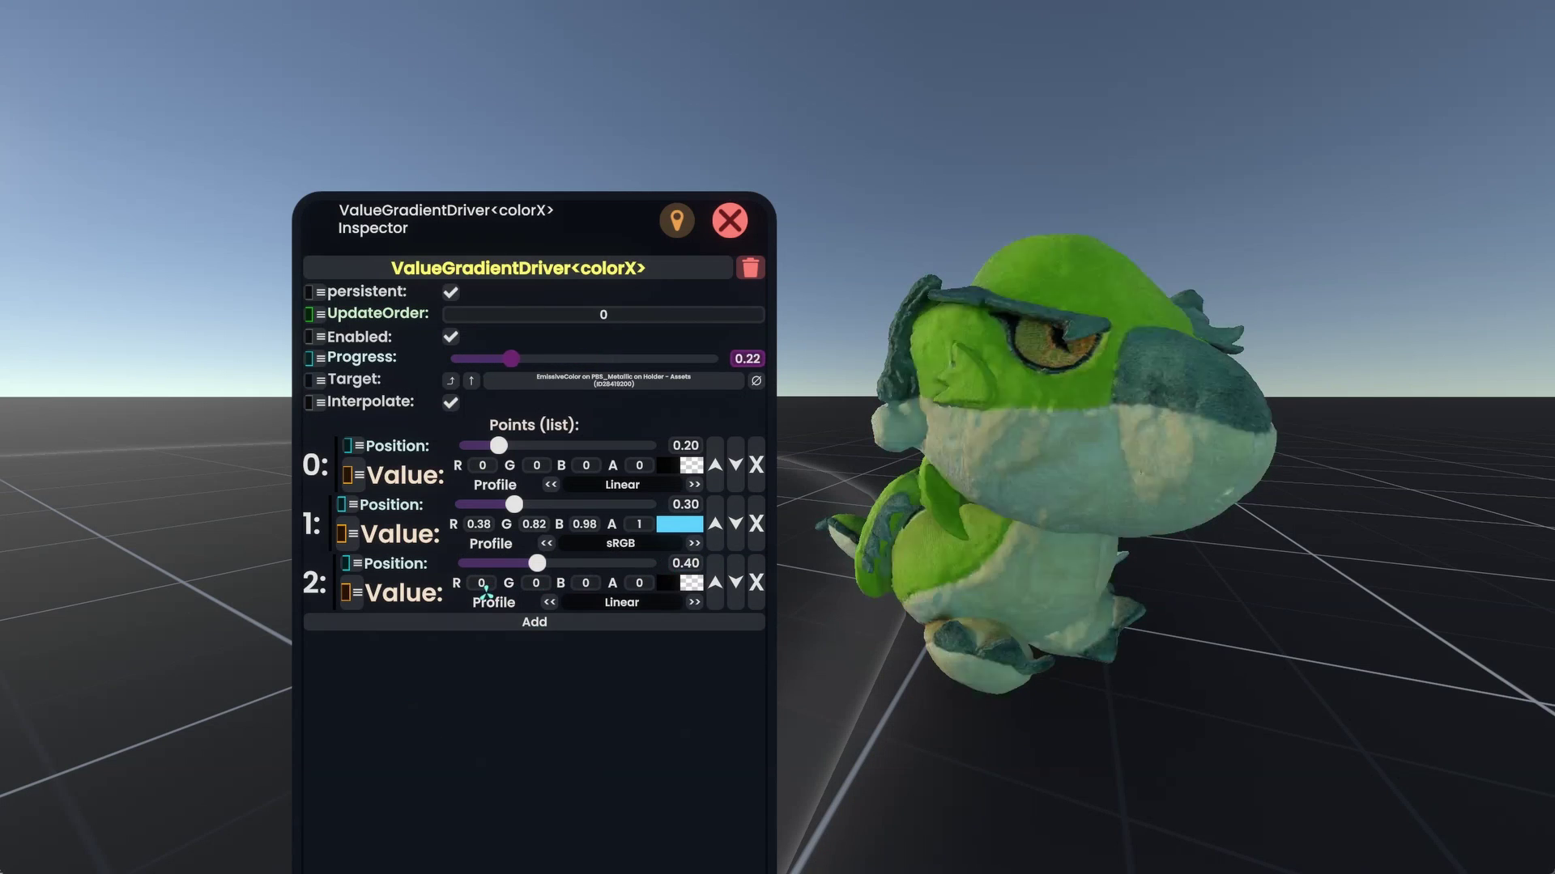
pyautogui.write('1')
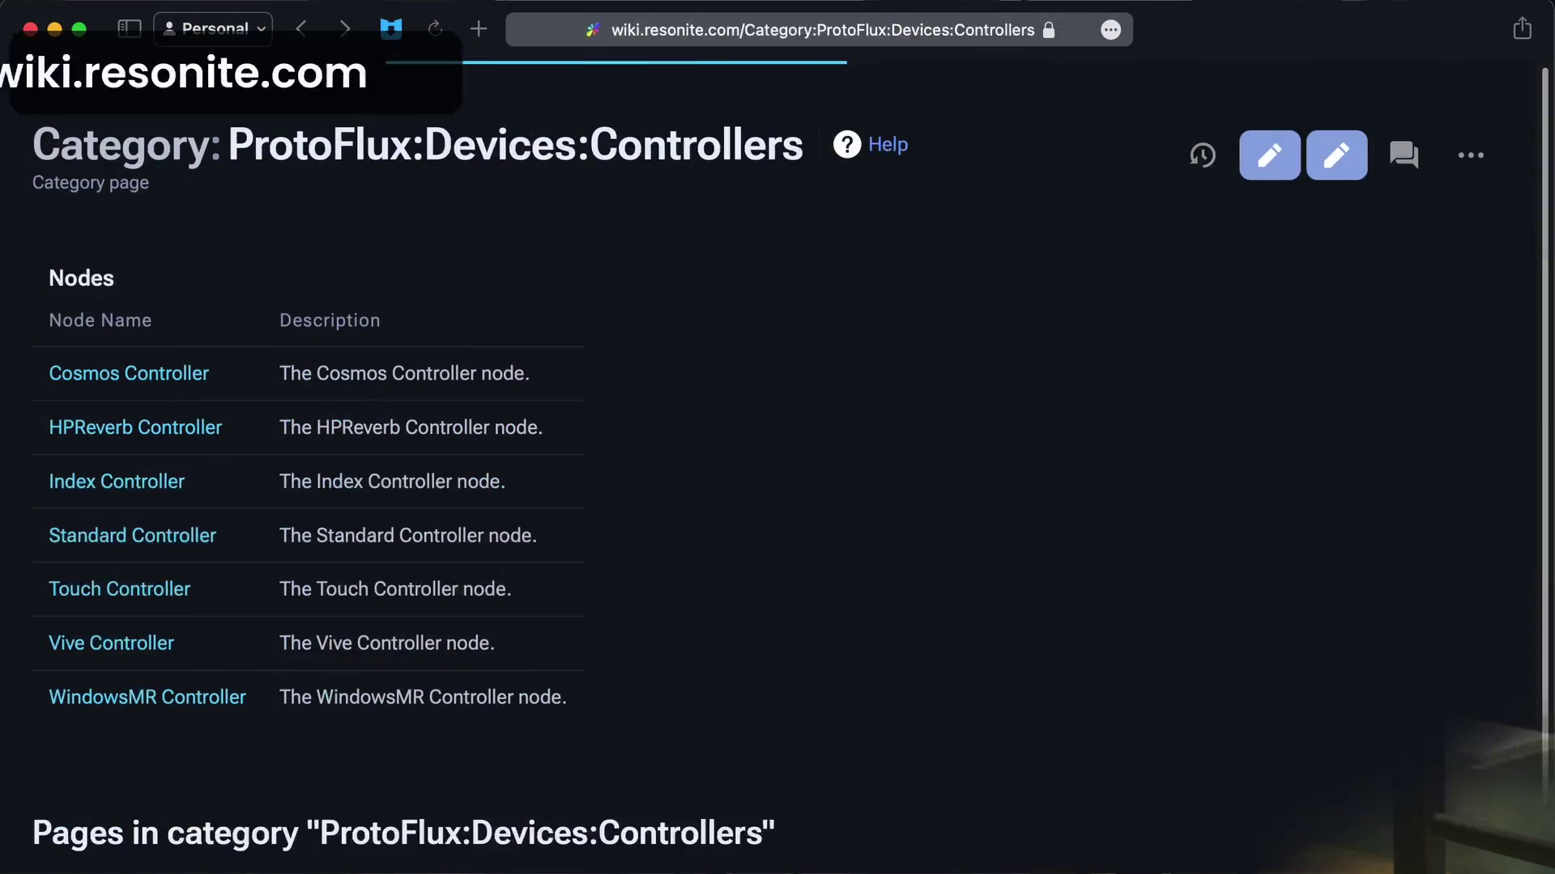
# Switch to the Resonite wiki in the browser and view the ProtoFlux Index Controller node's page
pyautogui.click(88, 484)
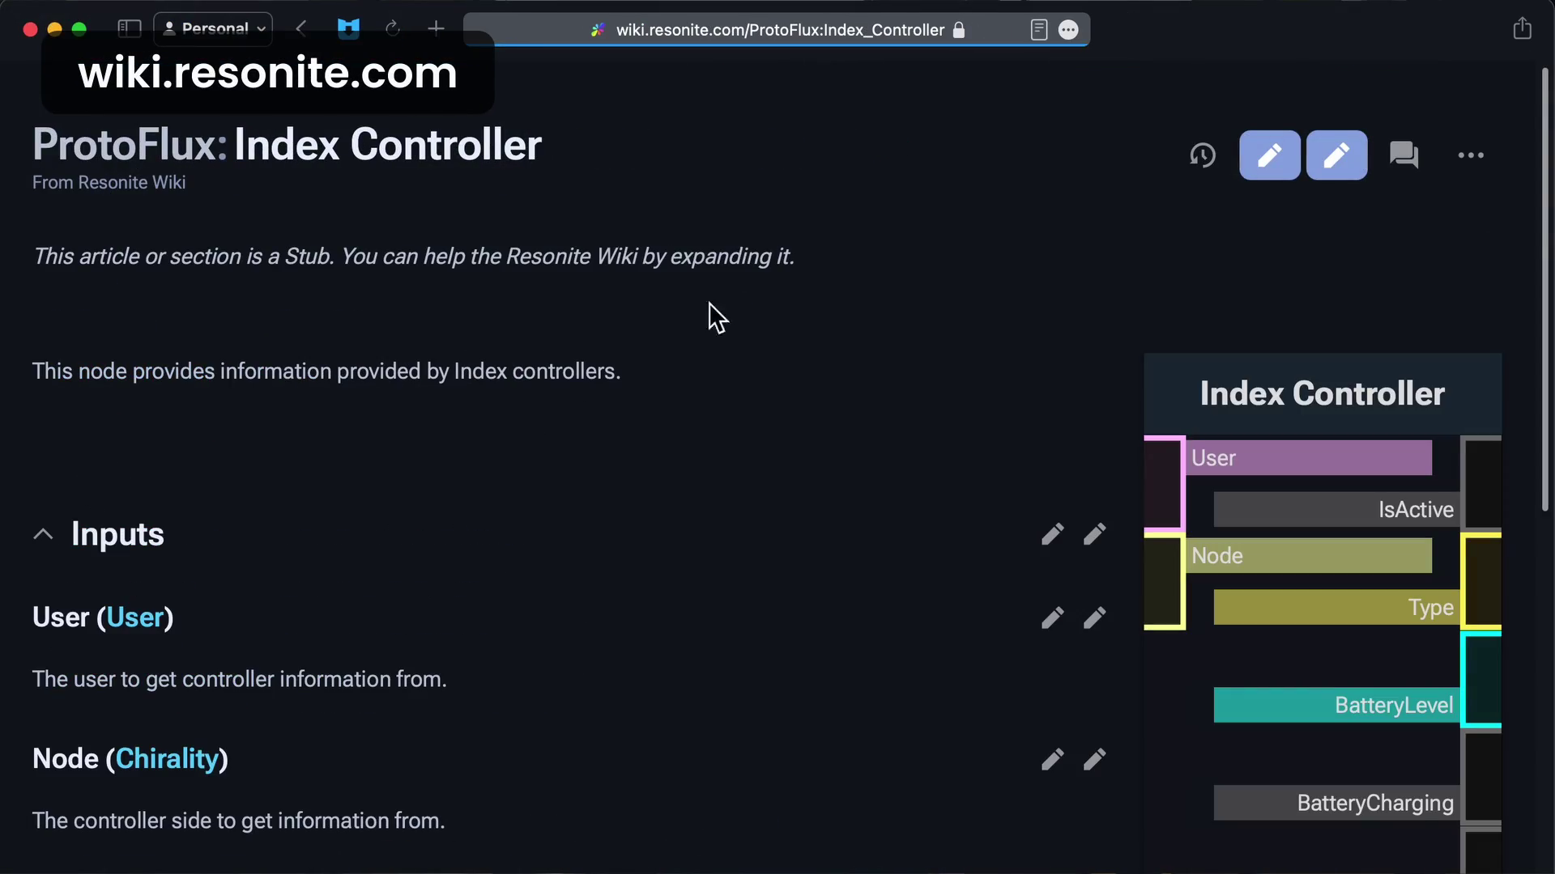
pyautogui.scroll(-20, 430, 506)
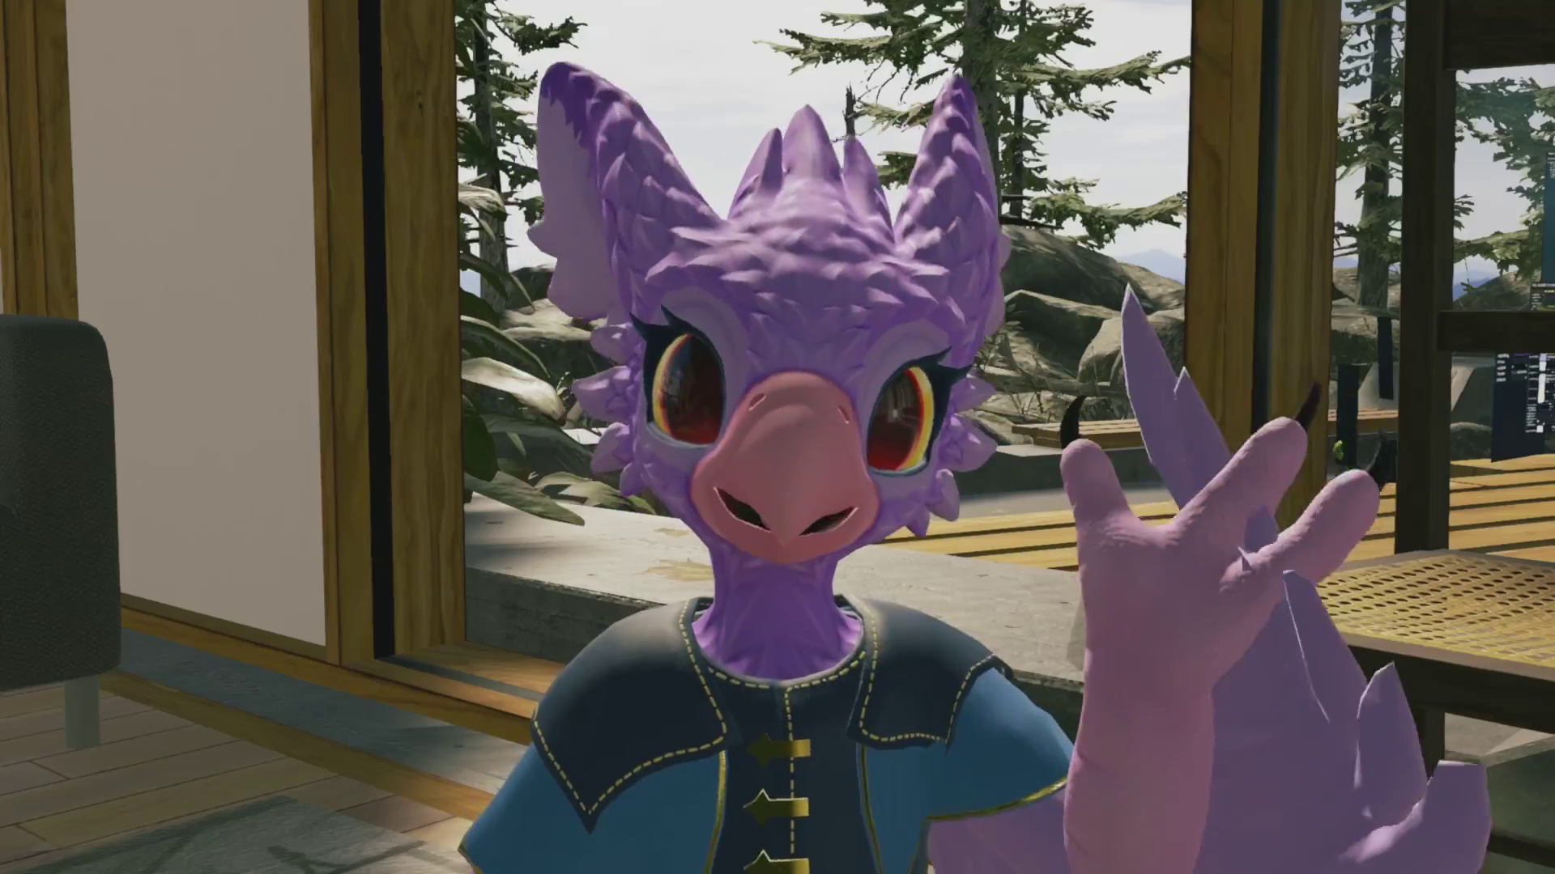